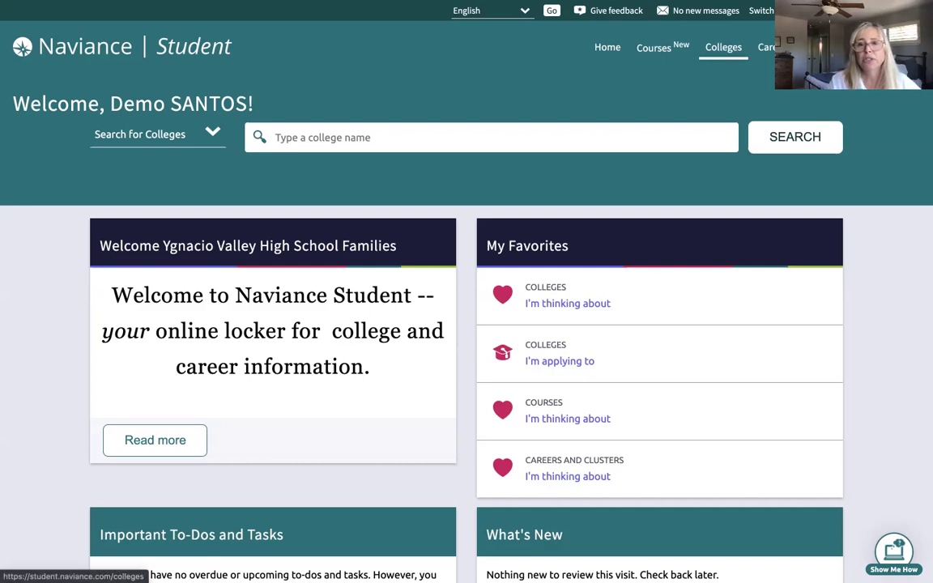
Open the SuperMatch college search from the Find Your Fit options for colleges.
{"action": "mouse_move", "coordinate": [723, 47]}
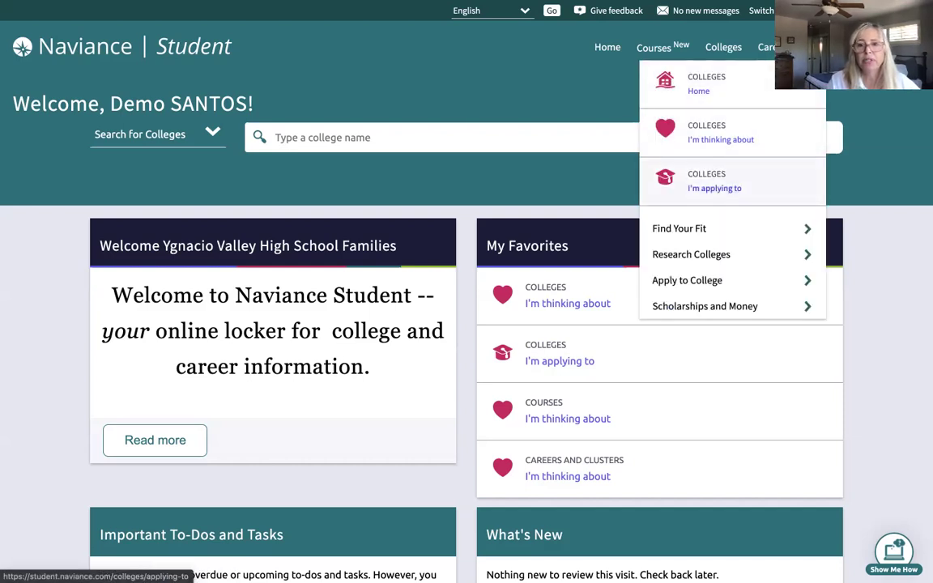
{"action": "left_click", "coordinate": [688, 229]}
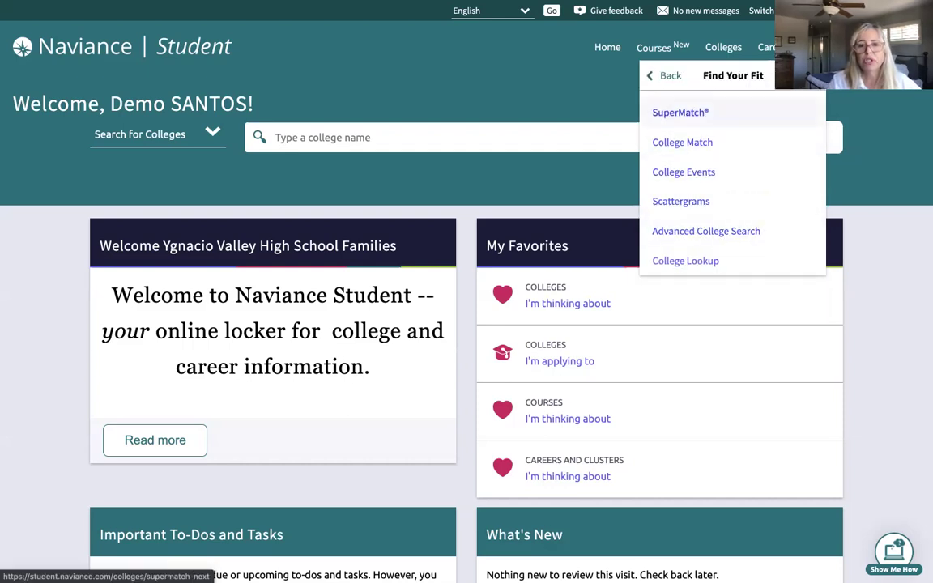
{"action": "left_click", "coordinate": [680, 112]}
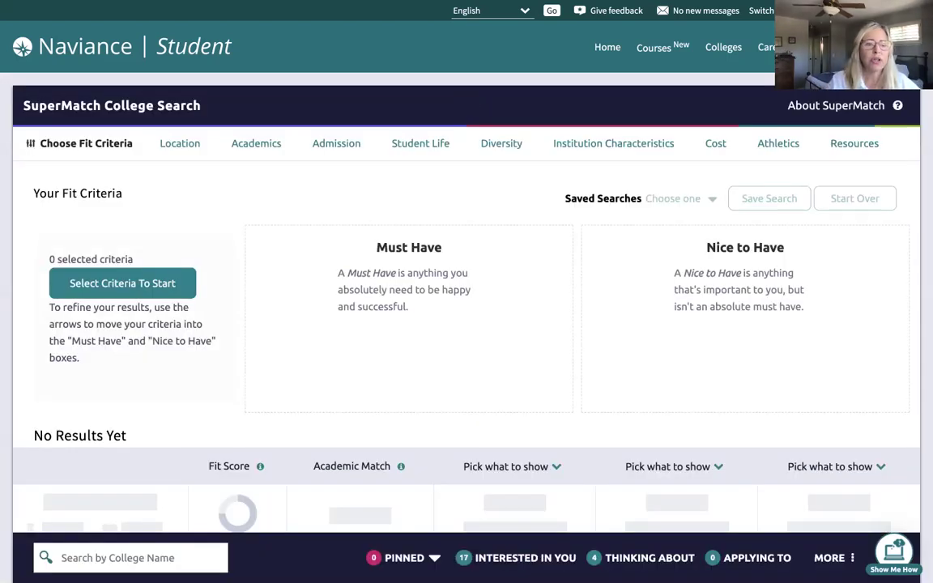
Add the West region as location criterion and remove Hawaii, Idaho, Montana, Wyoming, Colorado, Alaska and New Mexico from its states.
{"action": "left_click", "coordinate": [122, 282]}
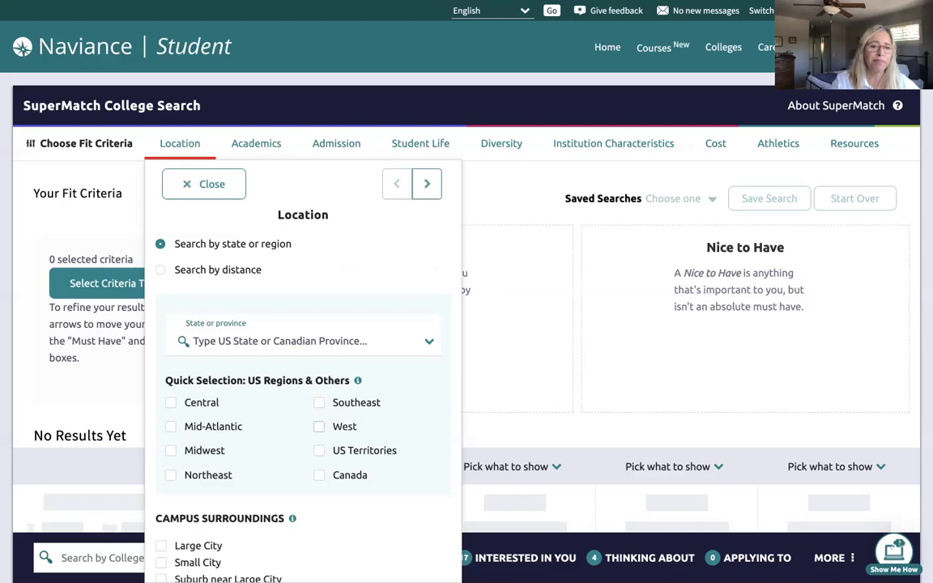
{"action": "left_click", "coordinate": [319, 425]}
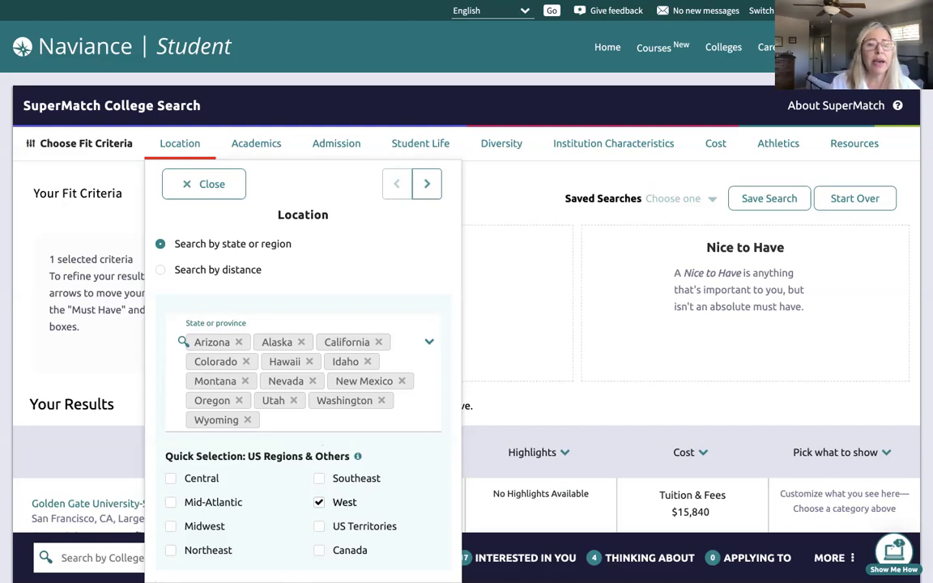
{"action": "left_click", "coordinate": [308, 361]}
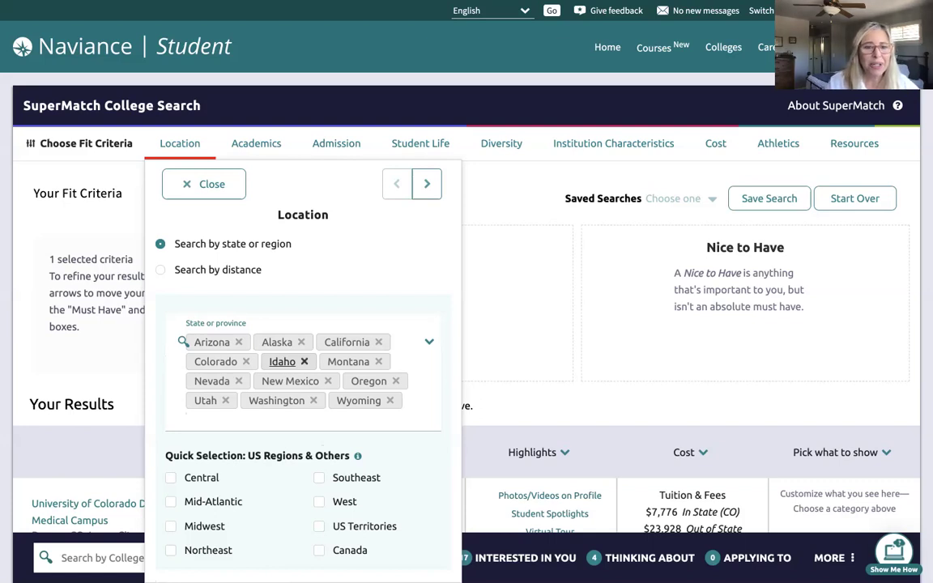
{"action": "left_click", "coordinate": [303, 361]}
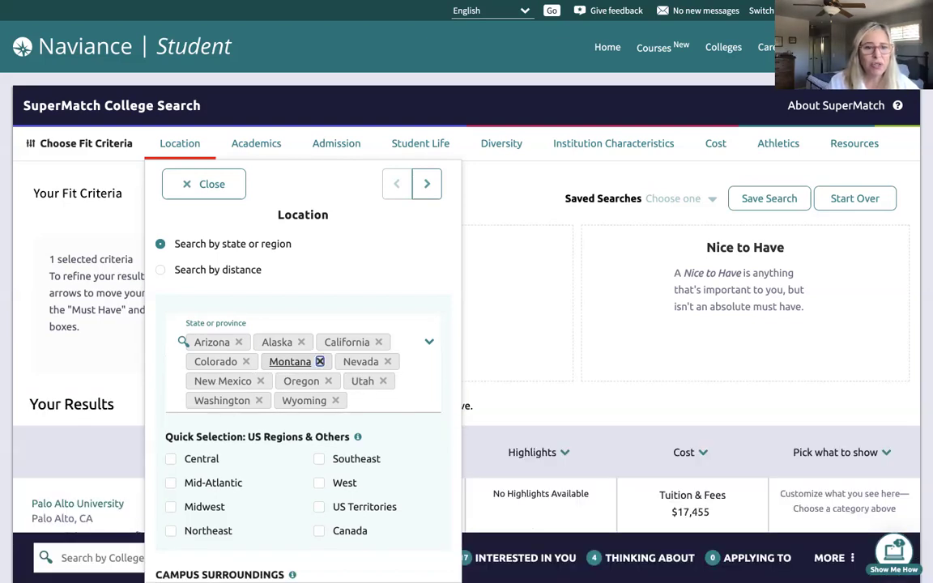
{"action": "left_click", "coordinate": [320, 361]}
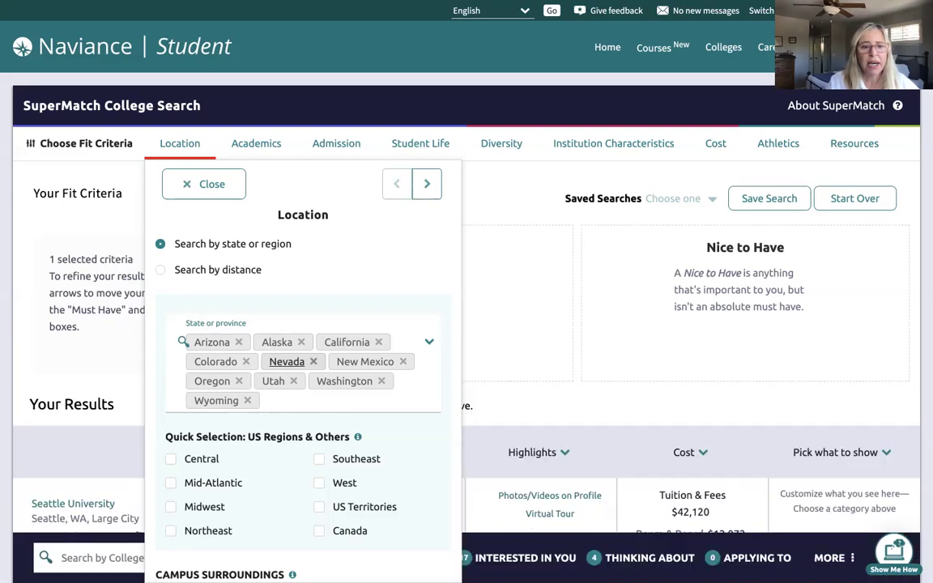
{"action": "left_click", "coordinate": [247, 400]}
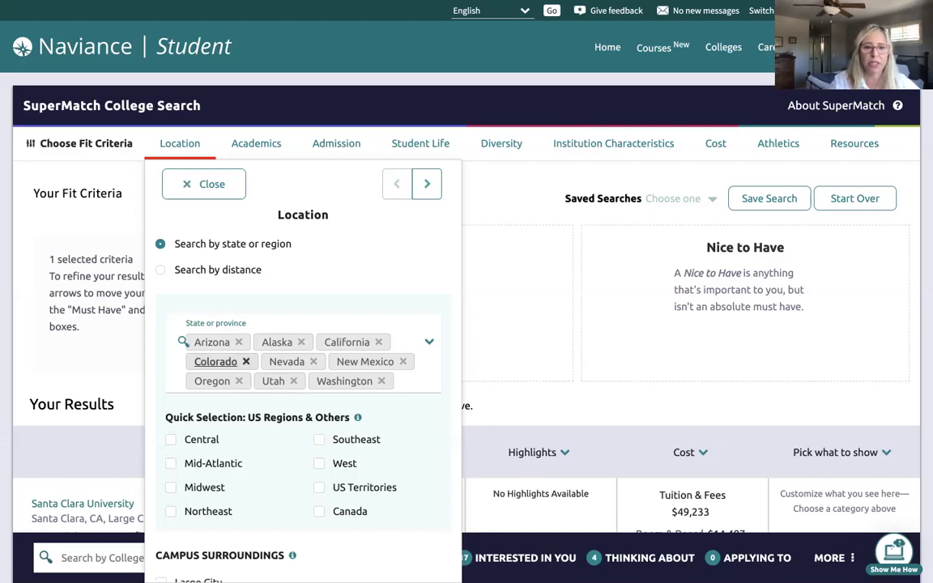
{"action": "left_click", "coordinate": [245, 361]}
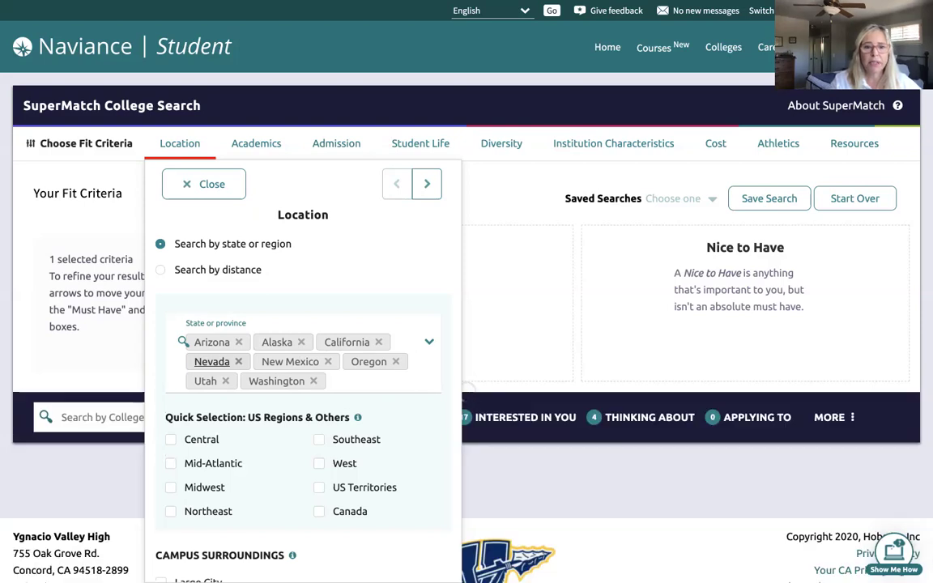
{"action": "left_click", "coordinate": [300, 341]}
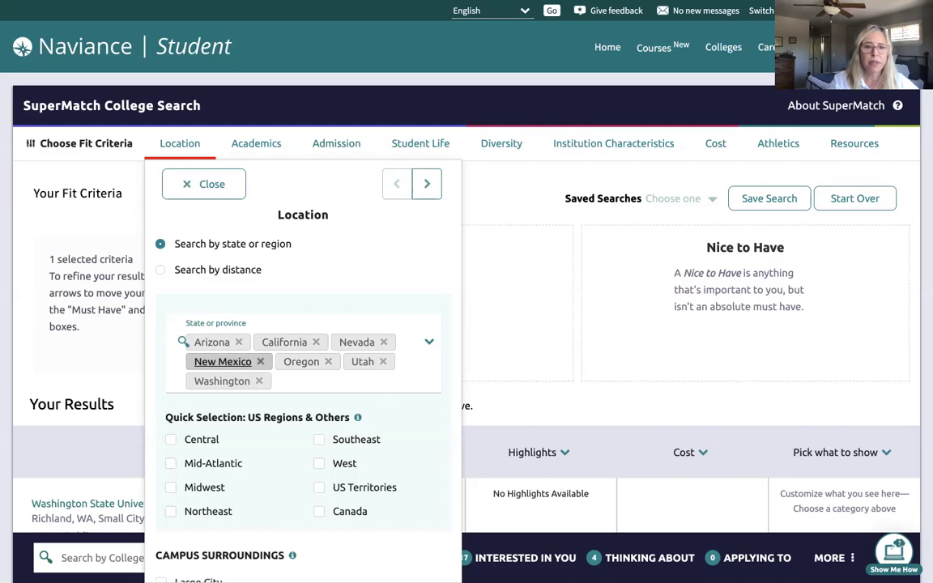
{"action": "left_click", "coordinate": [260, 361]}
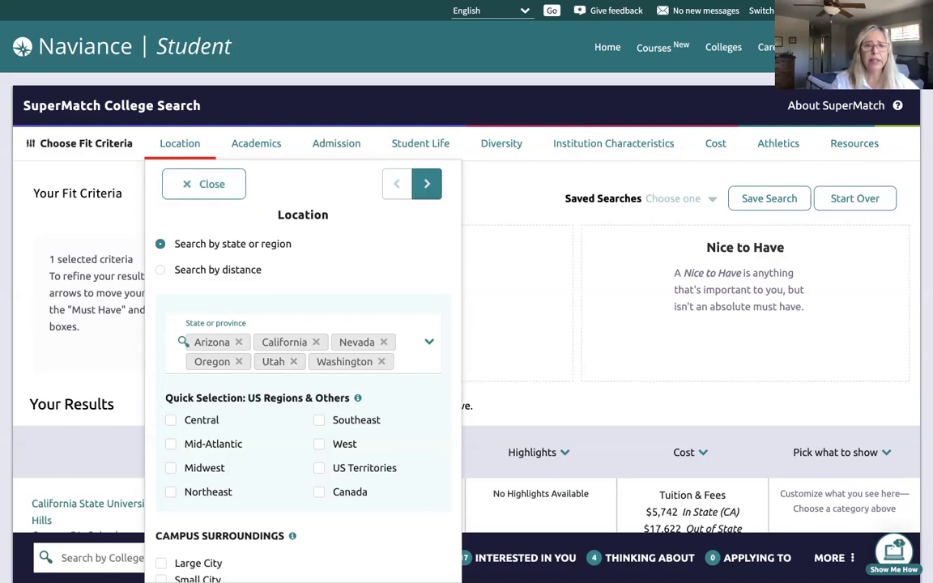
Set the academics criteria to a Bachelor's degree with the major Architectural Engineering Technology/Technician, found by searching majors for "engineering".
{"action": "left_click", "coordinate": [426, 184]}
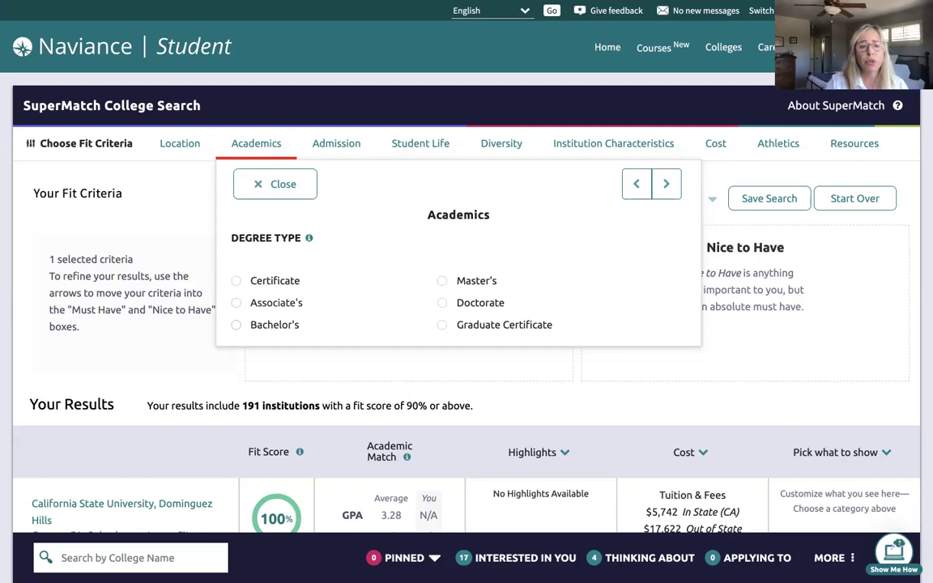
{"action": "left_click", "coordinate": [236, 324]}
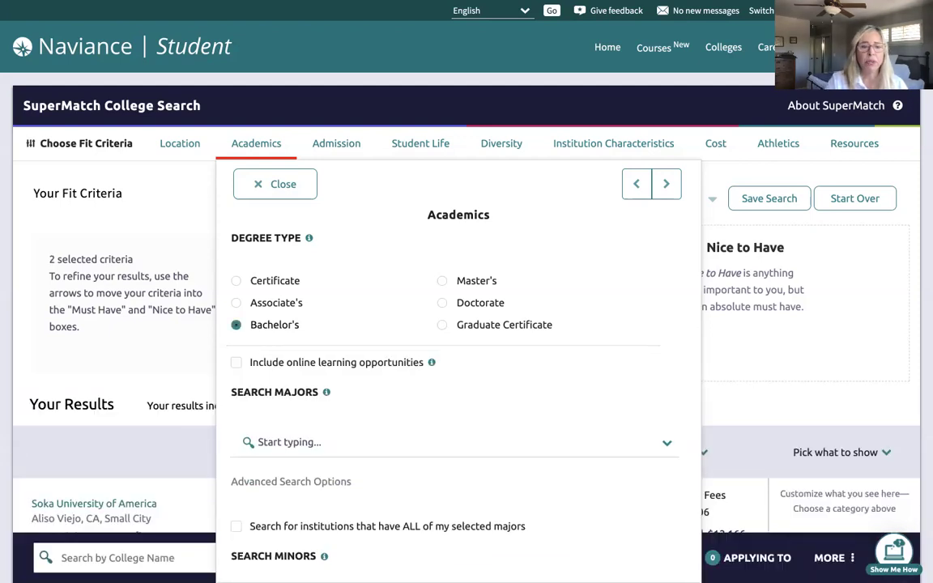
{"action": "left_click", "coordinate": [289, 441]}
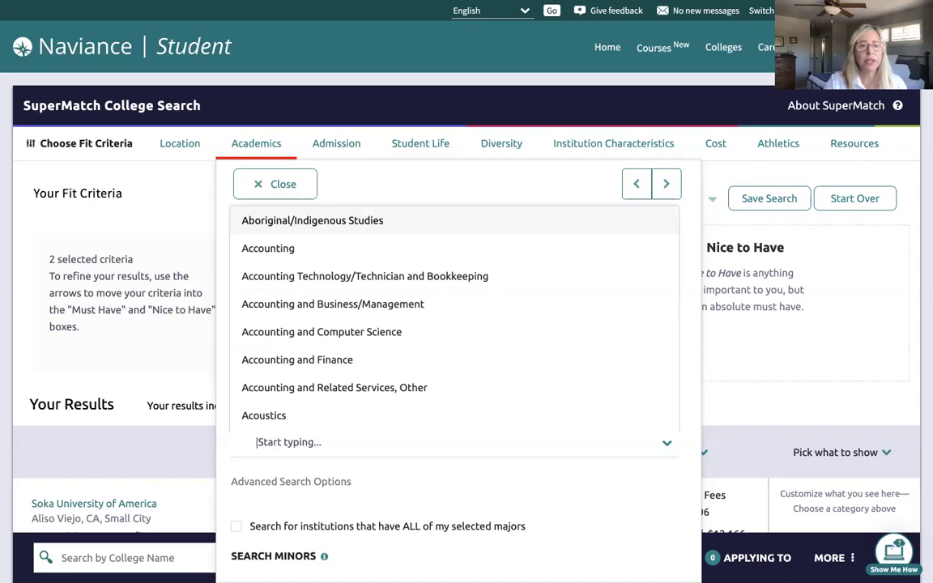
{"action": "type", "text": "Nu"}
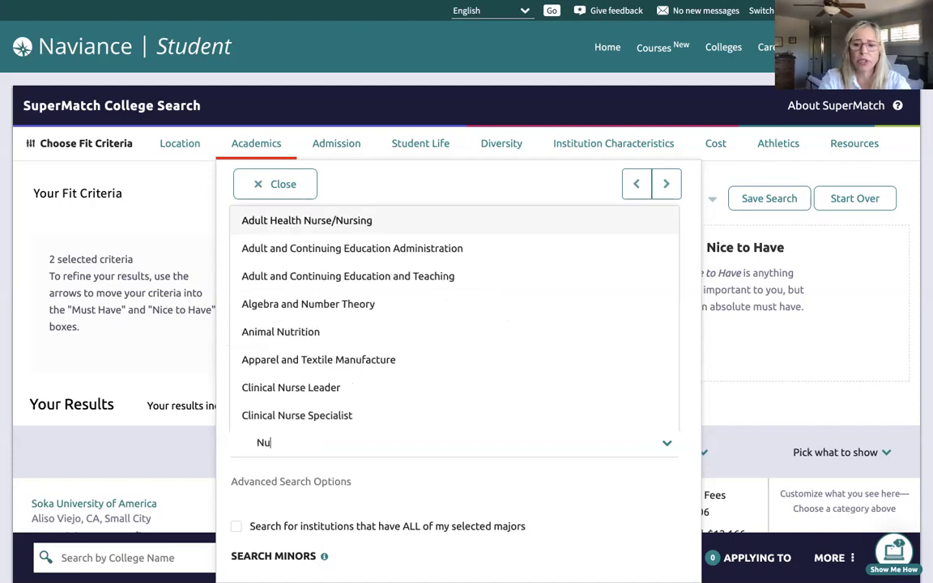
{"action": "key", "text": "BackSpace"}
{"action": "key", "text": "BackSpace"}
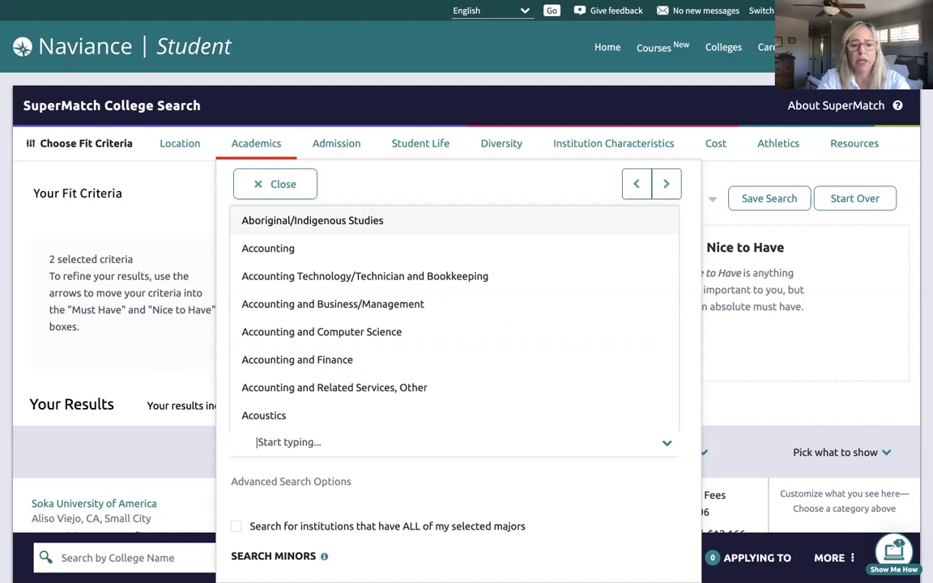
{"action": "type", "text": "engineering"}
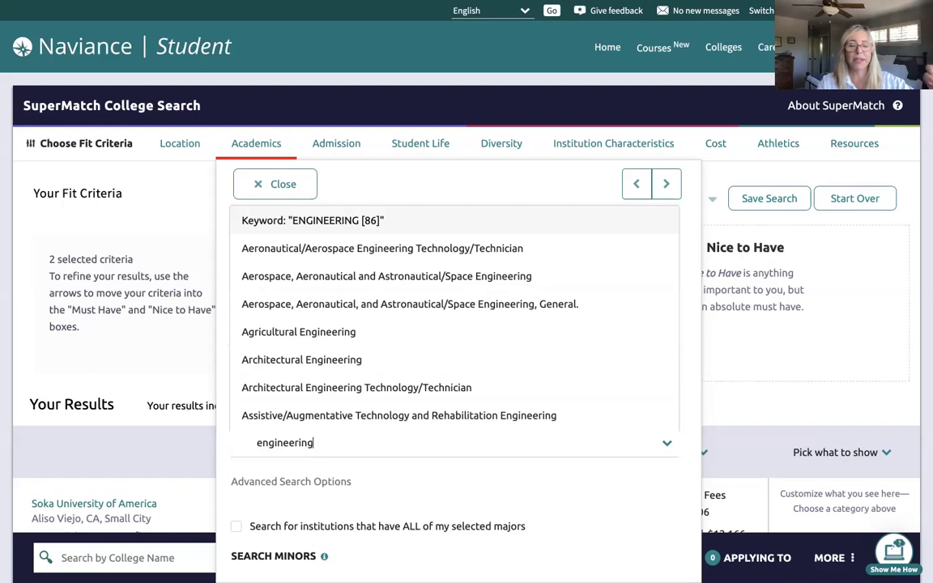
{"action": "key", "text": "Up"}
{"action": "key", "text": "Up"}
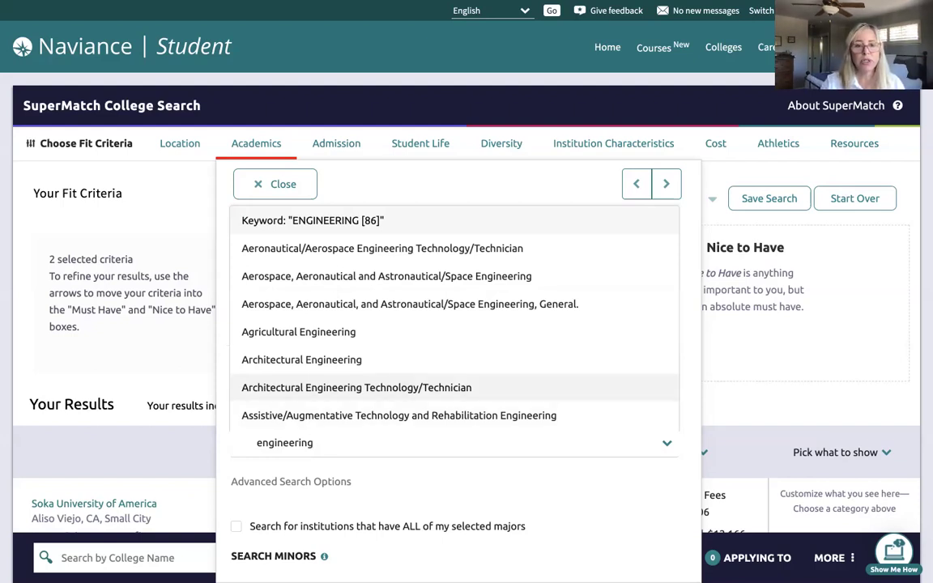
{"action": "key", "text": "Return"}
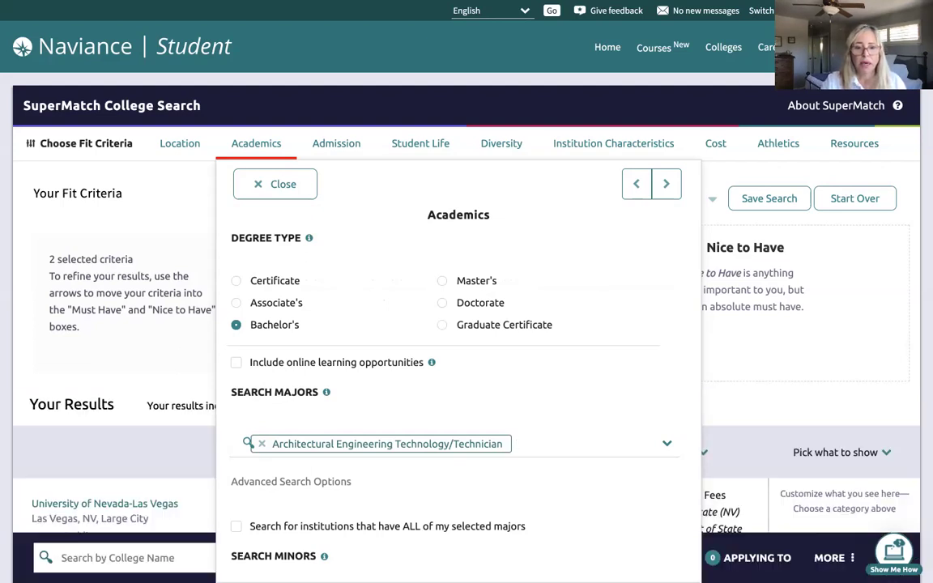
{"action": "scroll", "coordinate": [458, 364], "scroll_direction": "down", "scroll_amount": 3}
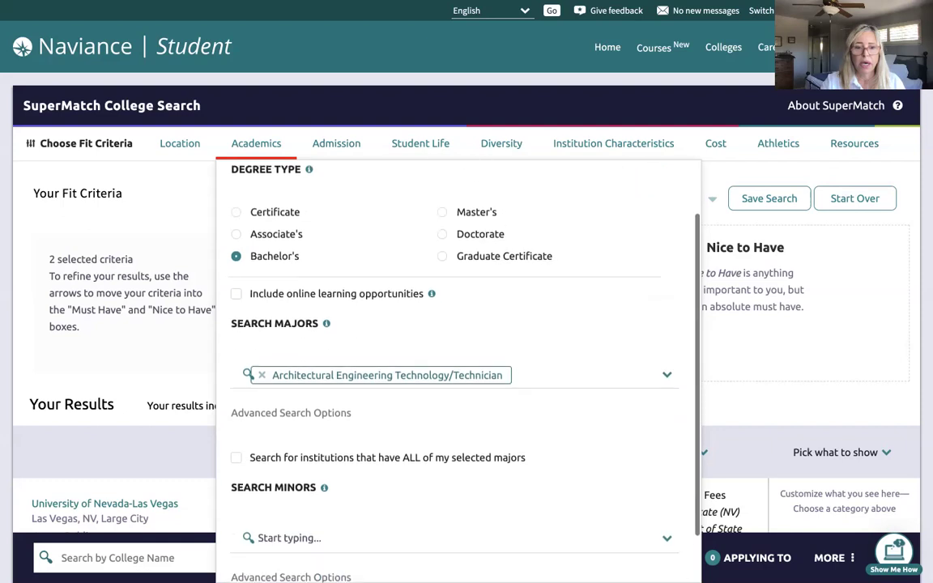
{"action": "scroll", "coordinate": [458, 364], "scroll_direction": "up", "scroll_amount": 2}
{"action": "scroll", "coordinate": [458, 364], "scroll_direction": "up", "scroll_amount": 1}
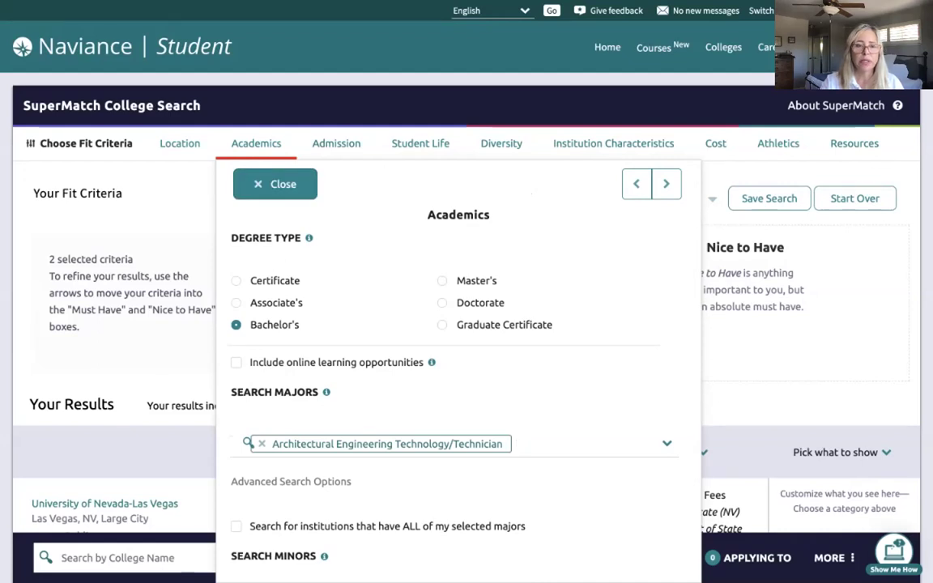
{"action": "left_click", "coordinate": [274, 184]}
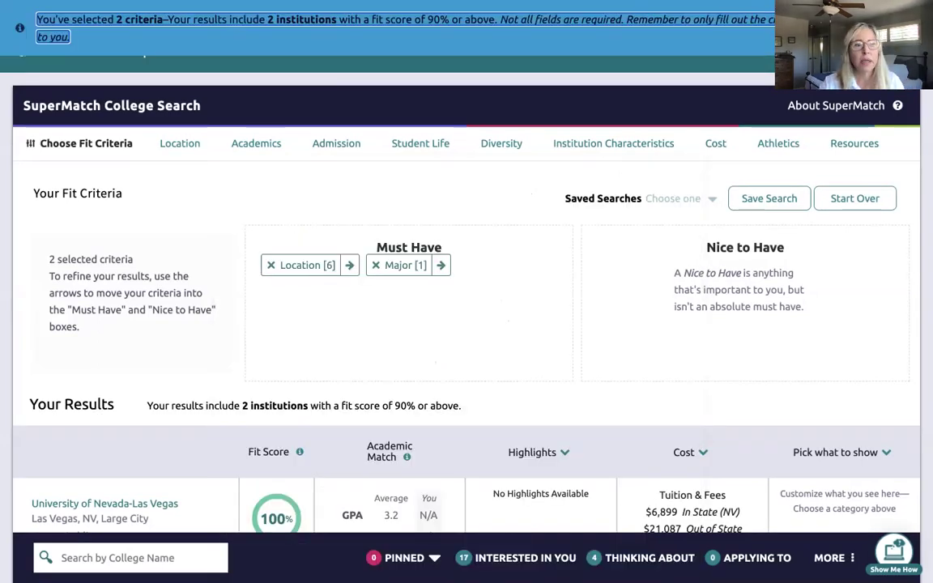
Review the matching institutions in the results, including their fit scores, academic match and costs.
{"action": "scroll", "coordinate": [466, 324], "scroll_direction": "down", "scroll_amount": 1}
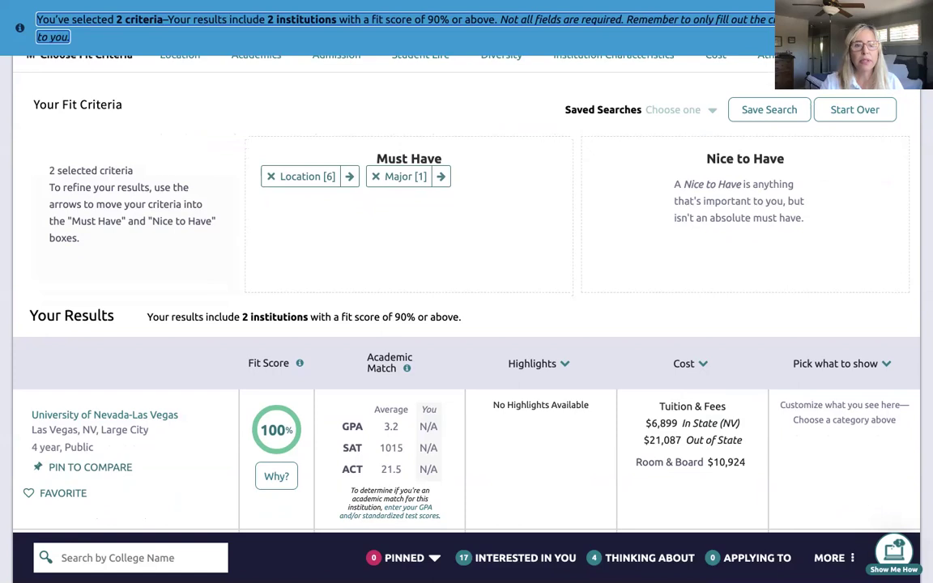
{"action": "scroll", "coordinate": [466, 324], "scroll_direction": "down", "scroll_amount": 1}
{"action": "scroll", "coordinate": [467, 324], "scroll_direction": "down", "scroll_amount": 3}
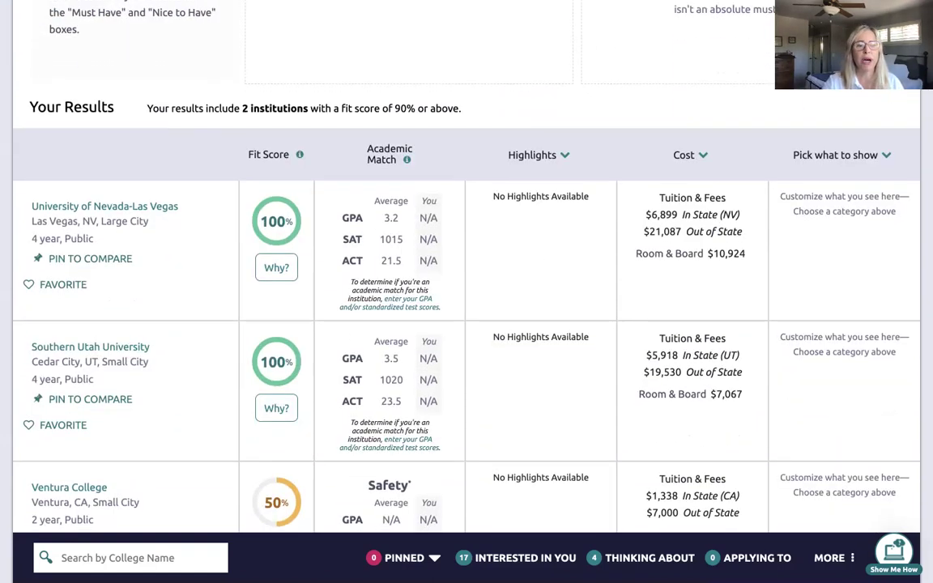
{"action": "scroll", "coordinate": [466, 324], "scroll_direction": "down", "scroll_amount": 4}
{"action": "scroll", "coordinate": [467, 324], "scroll_direction": "up", "scroll_amount": 8}
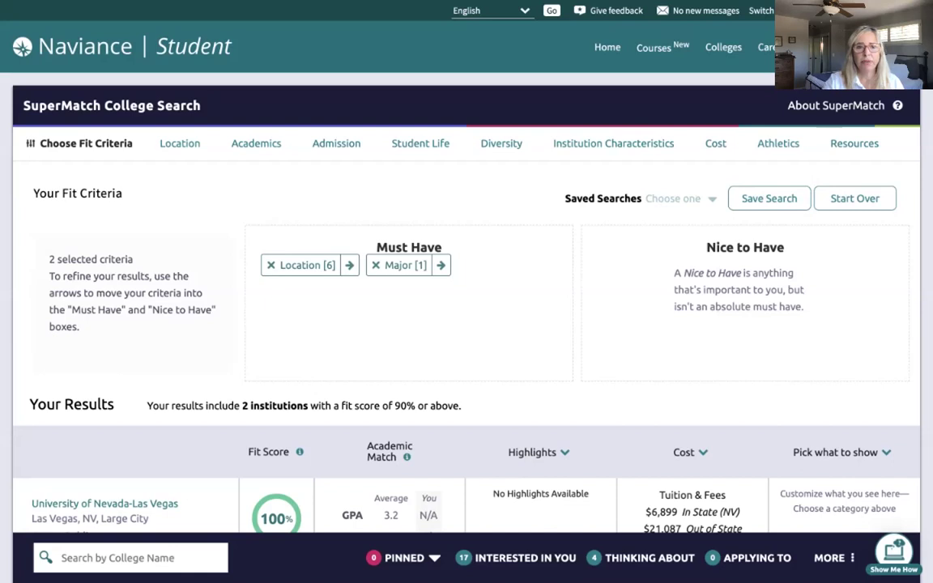
Set the student life criteria to Fraternities/Sororities Available, Internships and Co-ops, and Offers Study Abroad.
{"action": "left_click", "coordinate": [420, 143]}
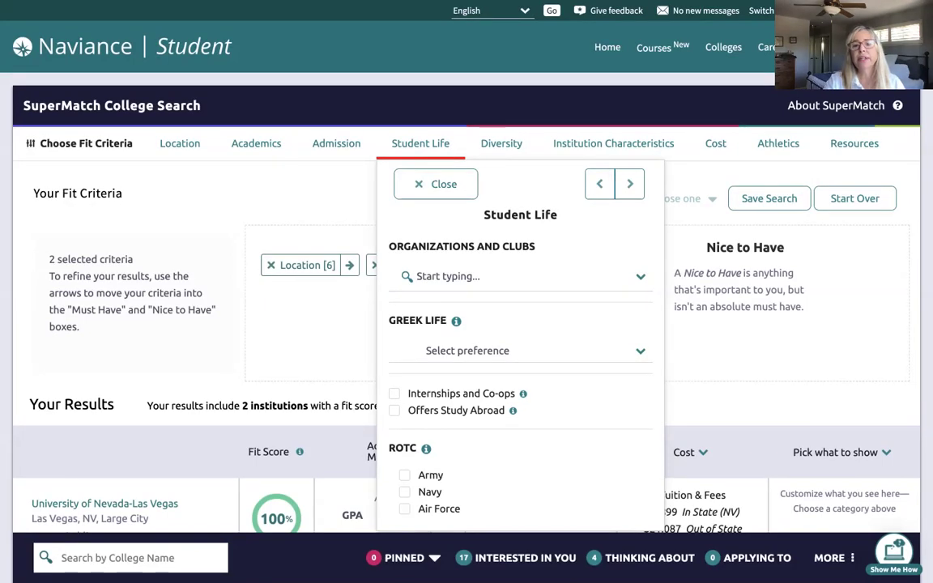
{"action": "left_click", "coordinate": [518, 349]}
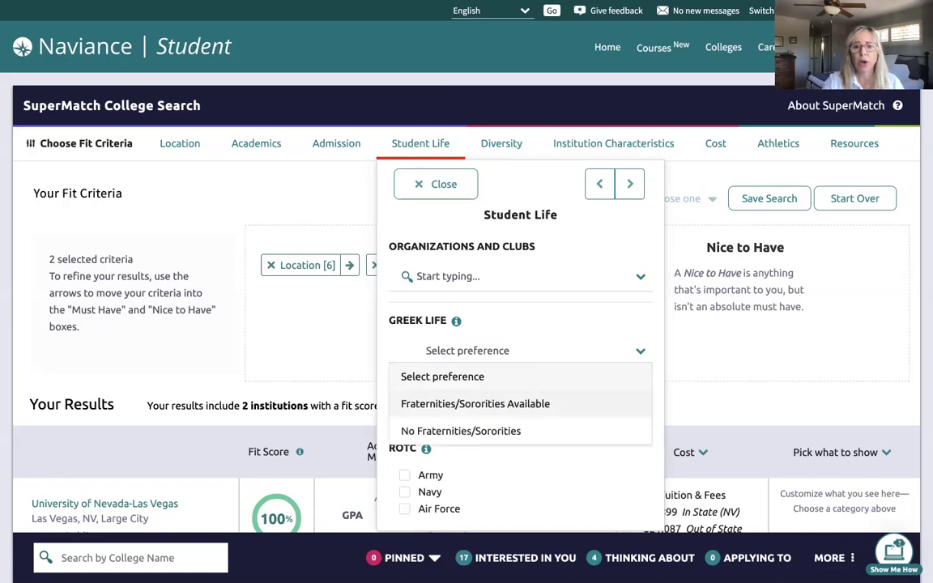
{"action": "left_click", "coordinate": [475, 403]}
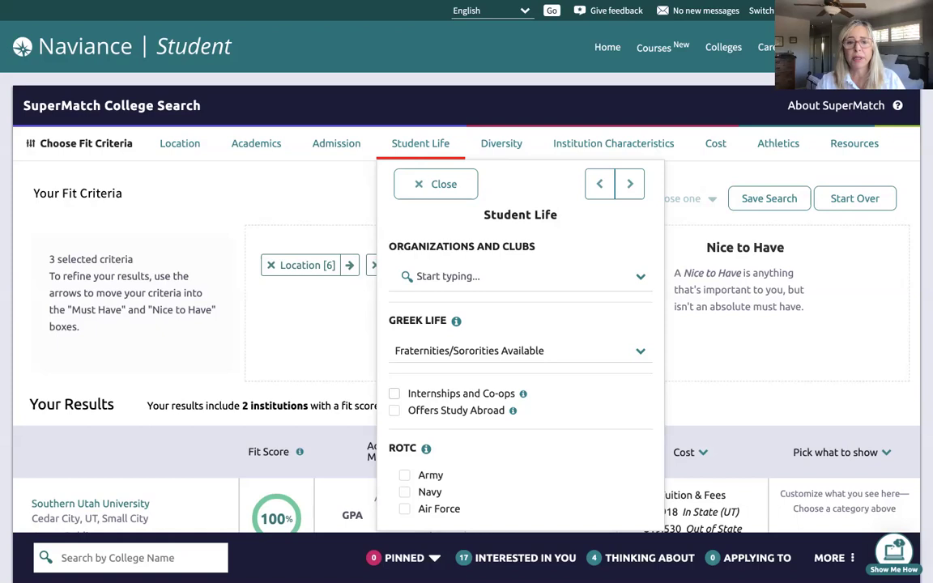
{"action": "left_click", "coordinate": [393, 392]}
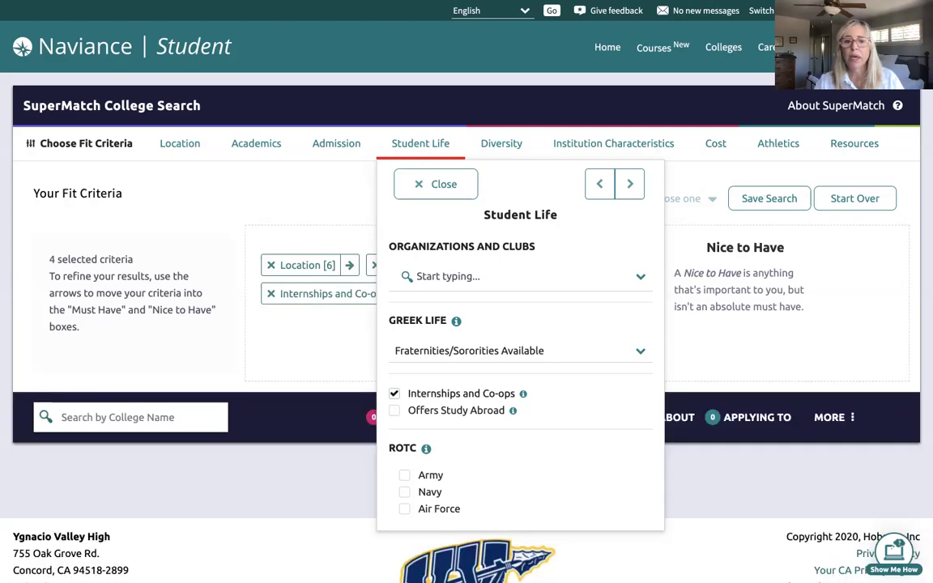
{"action": "left_click", "coordinate": [393, 410]}
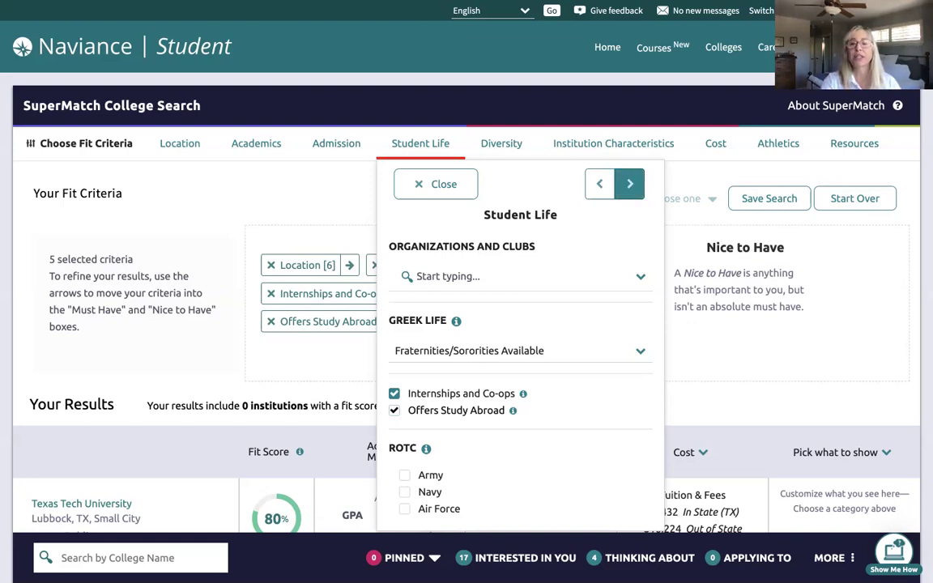
Set the gender concentration criterion to Coed under Diversity and proceed to the Institution Characteristics criteria.
{"action": "left_click", "coordinate": [629, 184]}
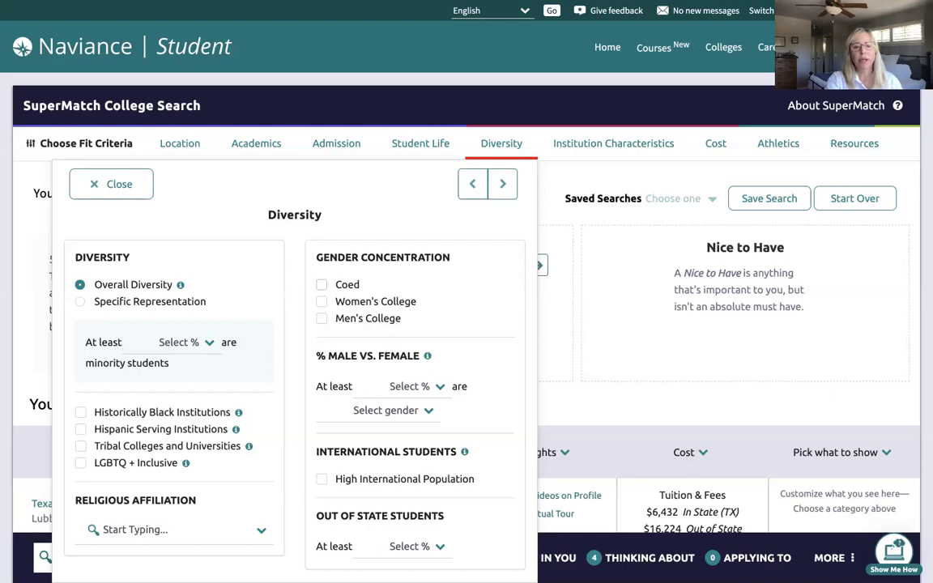
{"action": "left_click", "coordinate": [322, 284]}
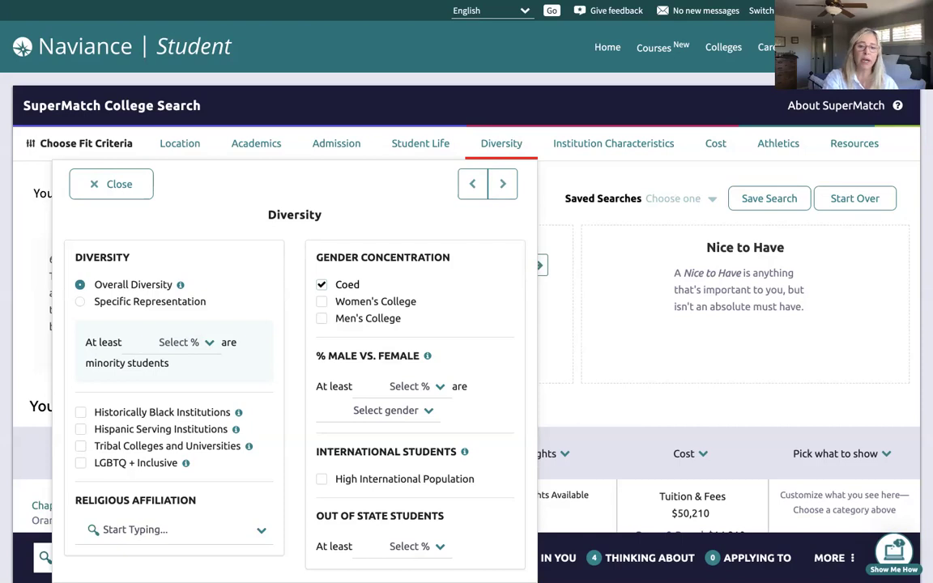
{"action": "scroll", "coordinate": [294, 364], "scroll_direction": "down", "scroll_amount": 1}
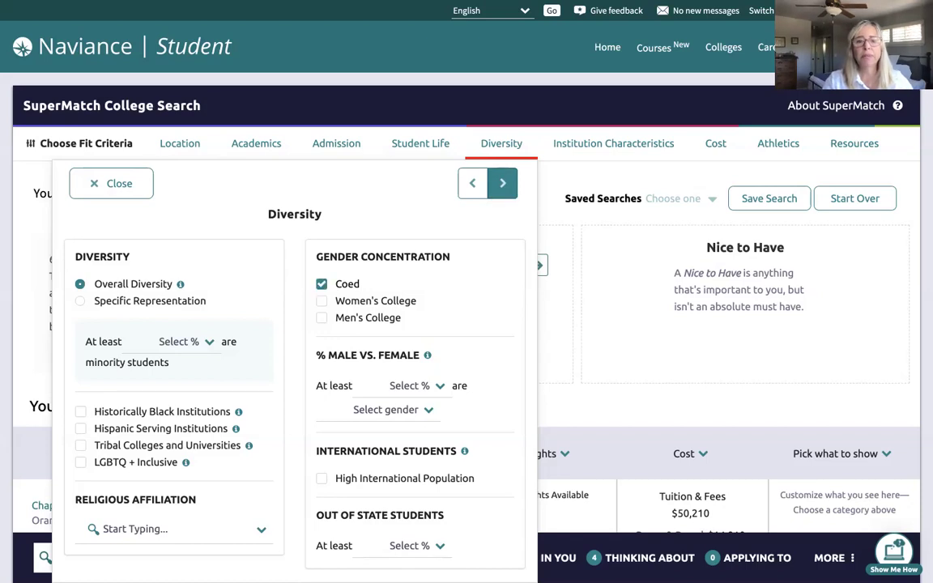
{"action": "left_click", "coordinate": [502, 183]}
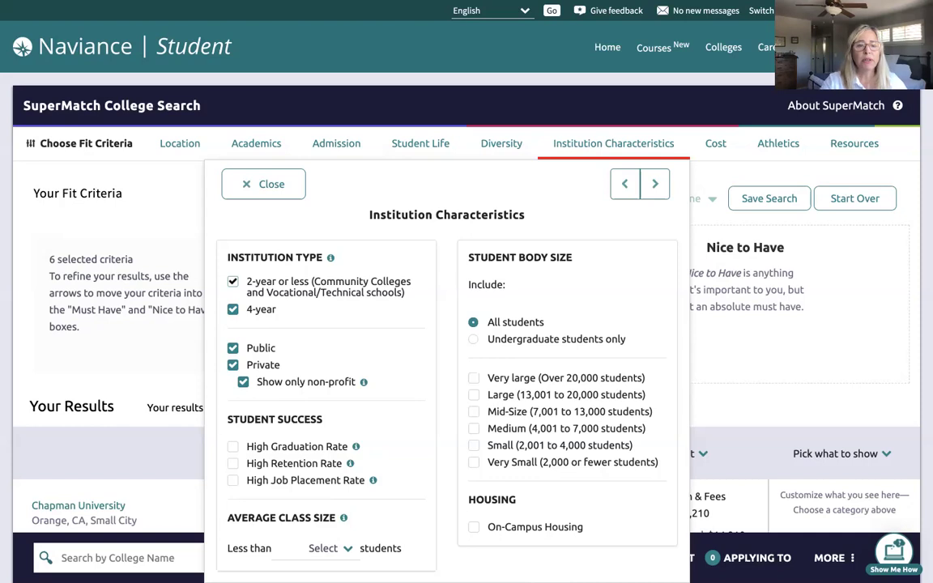
Exclude 2-year or less institutions, lift the non-profit-only restriction on private schools, and require High Retention Rate and High Graduation Rate.
{"action": "left_click", "coordinate": [233, 281]}
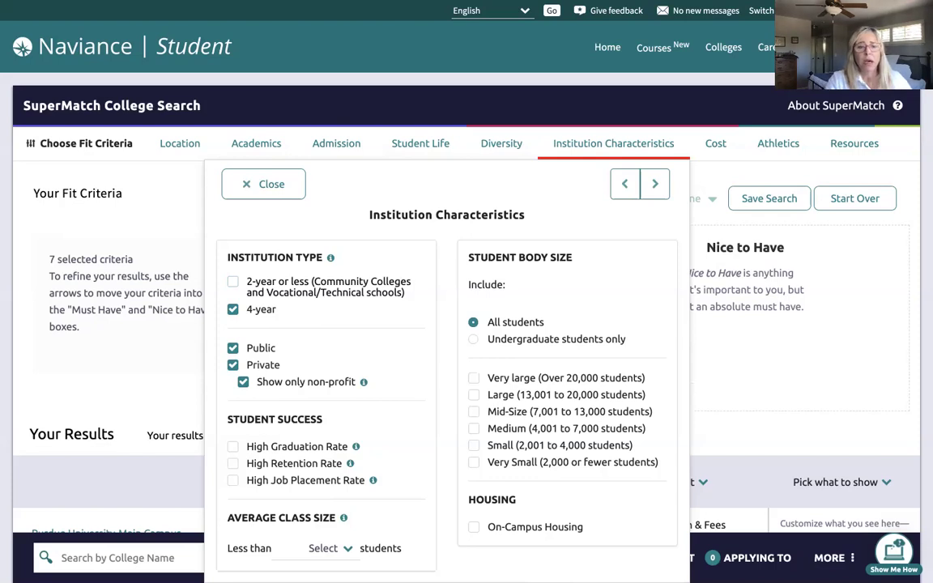
{"action": "left_click", "coordinate": [243, 381]}
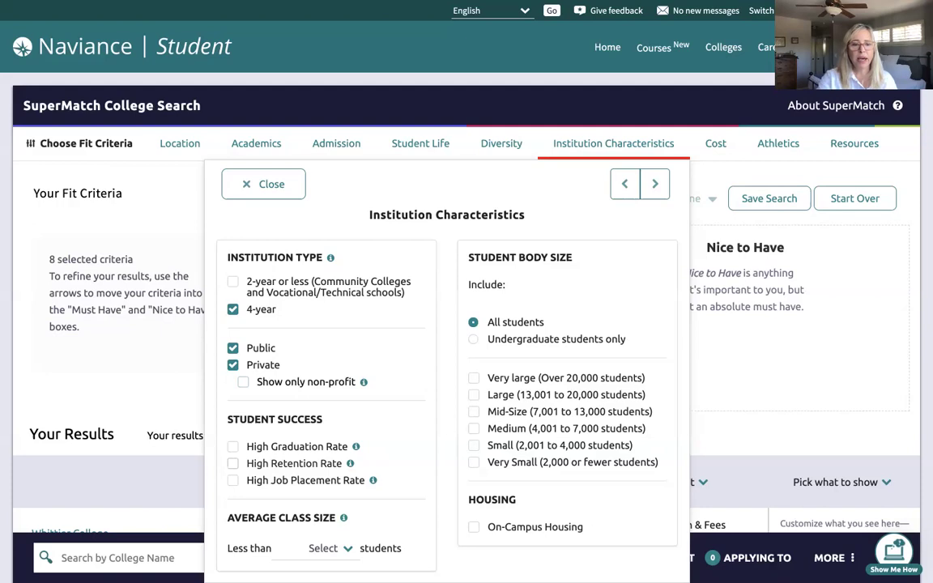
{"action": "left_click", "coordinate": [232, 463]}
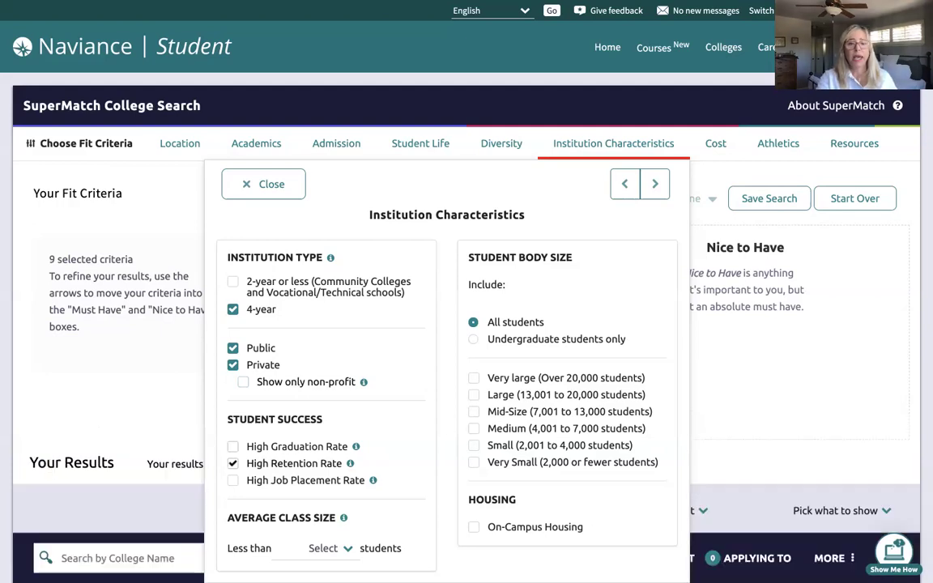
{"action": "left_click", "coordinate": [232, 446]}
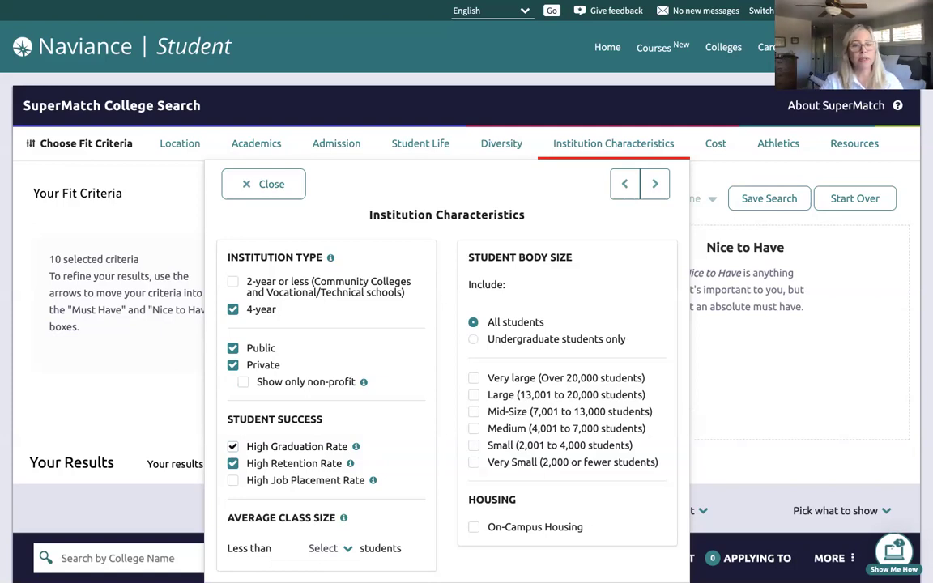
Set the student body size criterion to Large (13,001 to 20,000 students) and require On-Campus Housing.
{"action": "scroll", "coordinate": [232, 444], "scroll_direction": "down", "scroll_amount": 1}
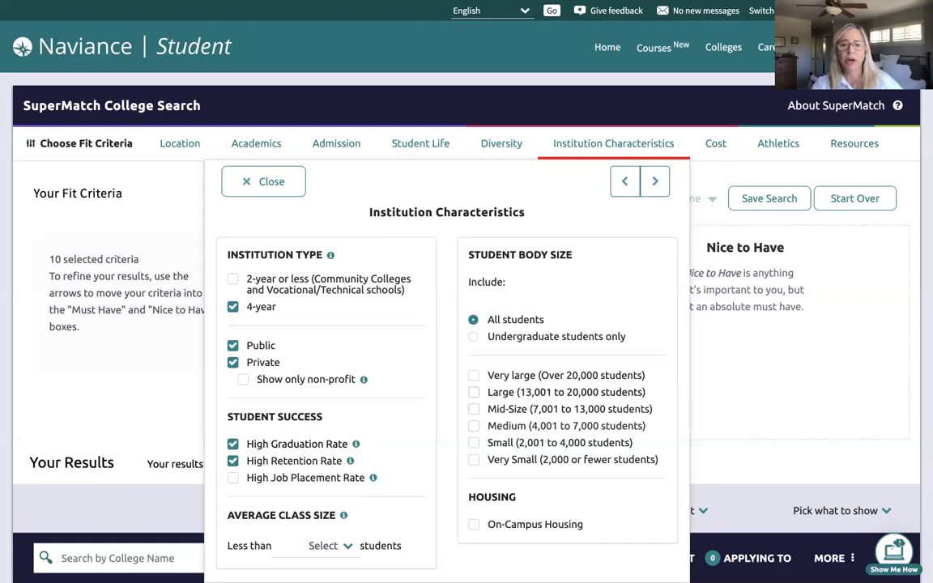
{"action": "left_click", "coordinate": [474, 391]}
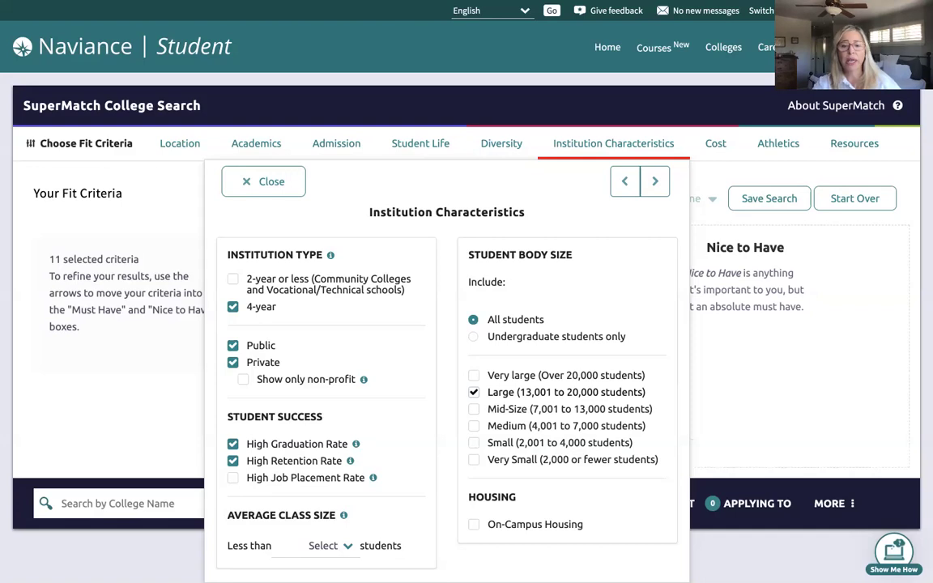
{"action": "left_click", "coordinate": [473, 523]}
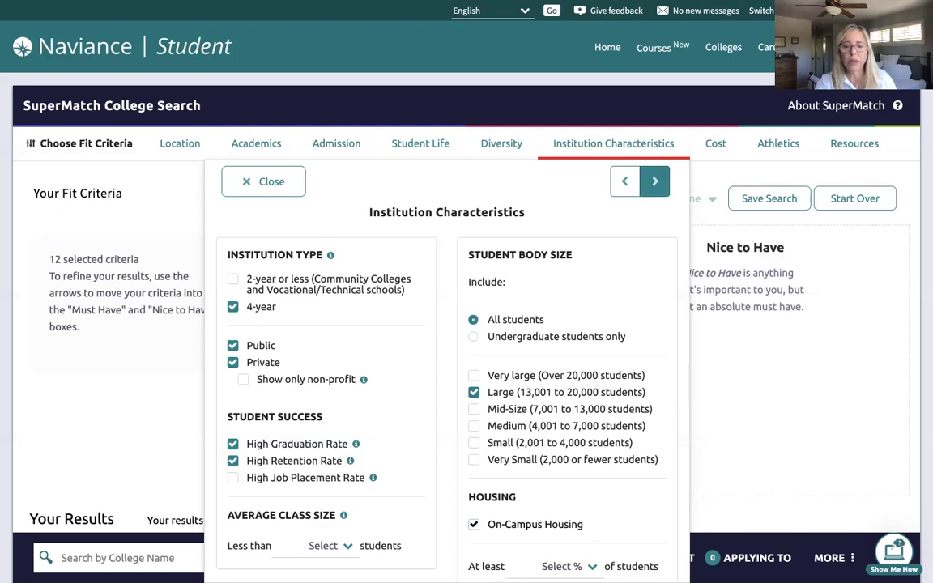
Pass over the Cost and Athletics criteria unset, add Tutoring Services under Resources, and close the criteria selection.
{"action": "left_click", "coordinate": [654, 181]}
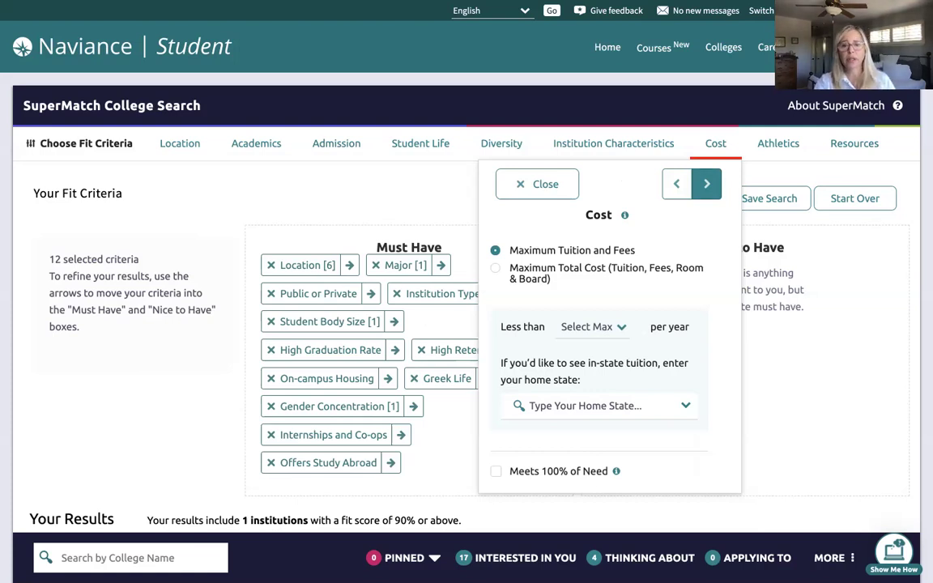
{"action": "left_click", "coordinate": [706, 184]}
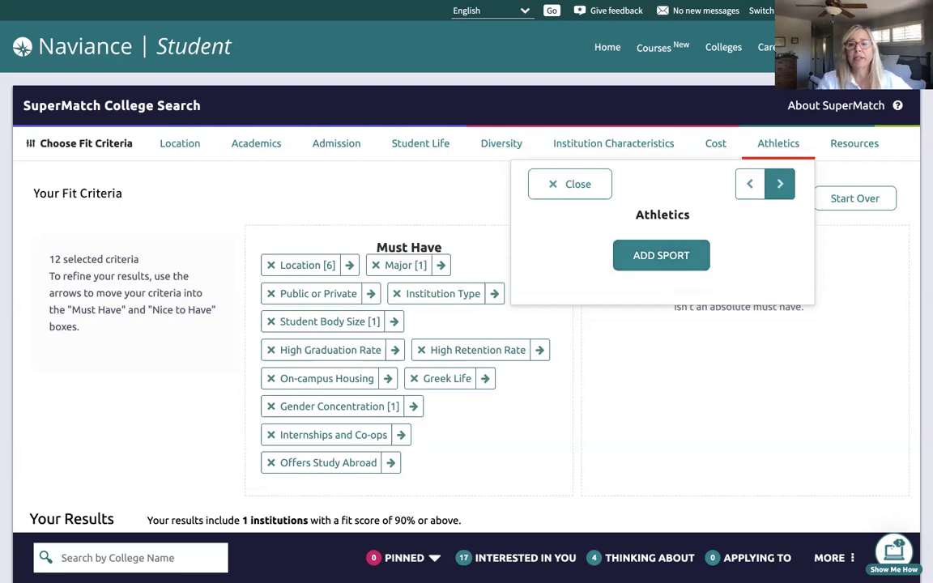
{"action": "left_click", "coordinate": [780, 184]}
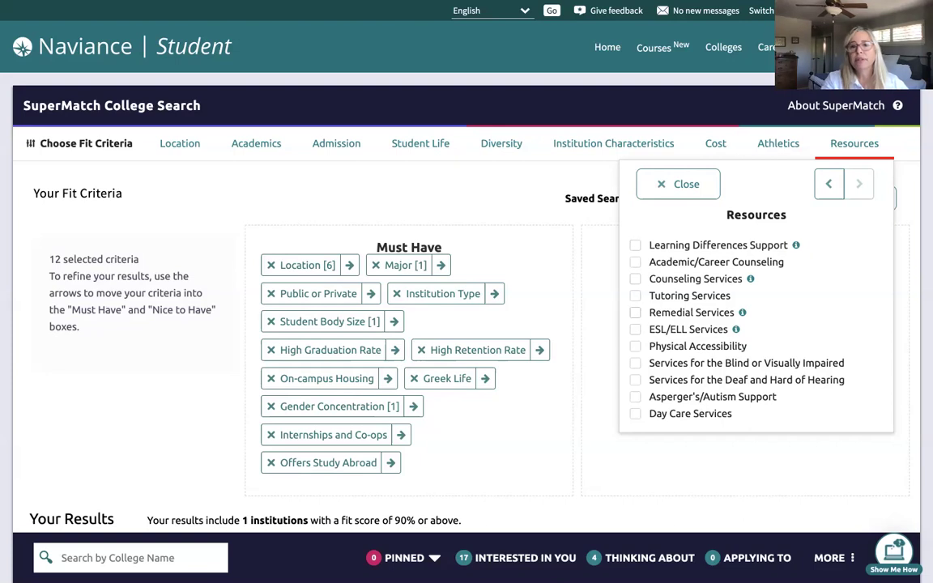
{"action": "left_click", "coordinate": [635, 296]}
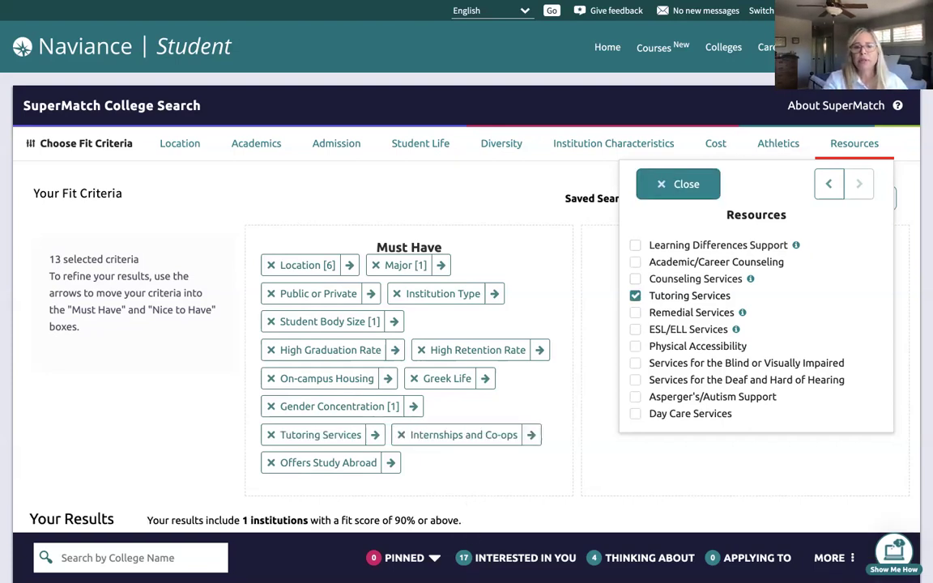
{"action": "key", "text": "Escape"}
Review the updated list of matching institutions, comparing their fit scores, academic match, highlights and costs.
{"action": "scroll", "coordinate": [467, 323], "scroll_direction": "down", "scroll_amount": 5}
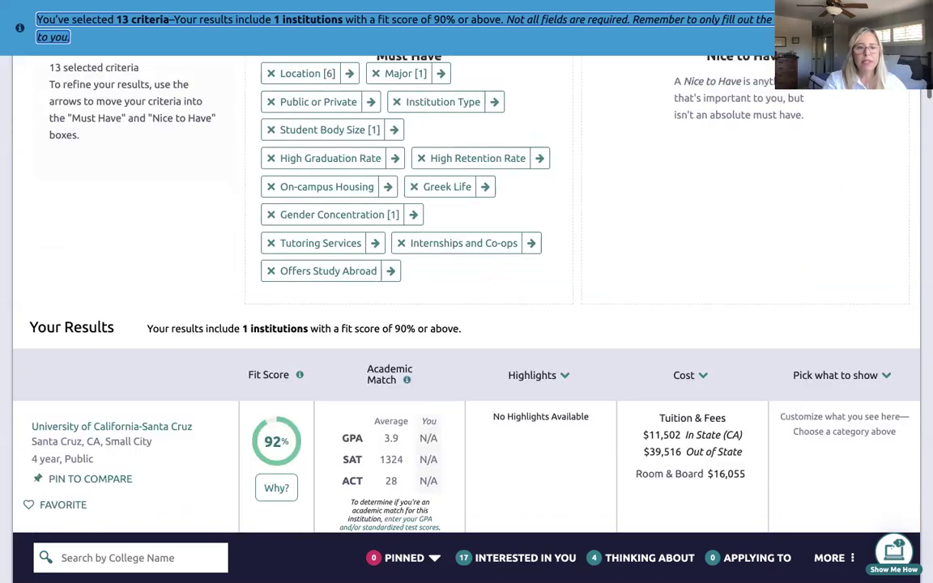
{"action": "scroll", "coordinate": [466, 324], "scroll_direction": "down", "scroll_amount": 1}
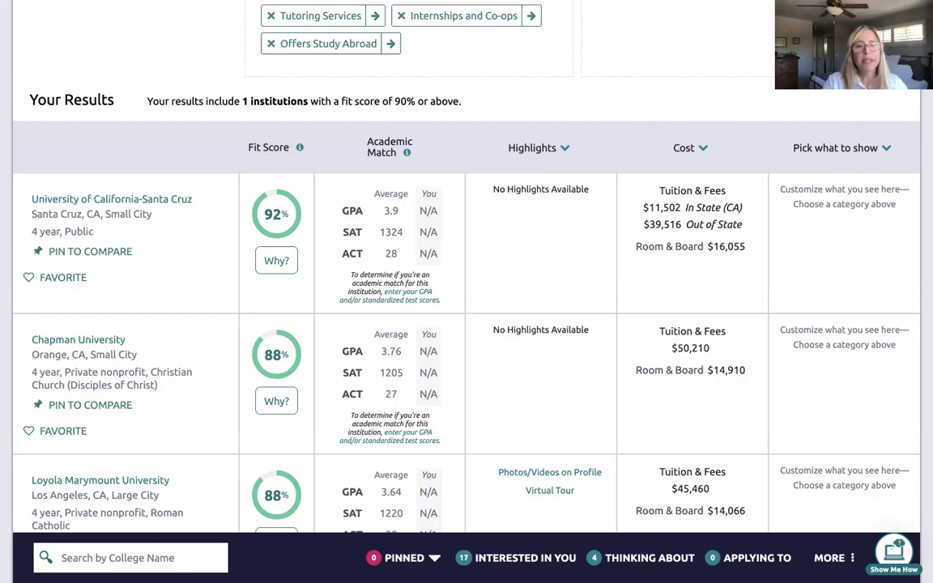
{"action": "scroll", "coordinate": [466, 324], "scroll_direction": "up", "scroll_amount": 1}
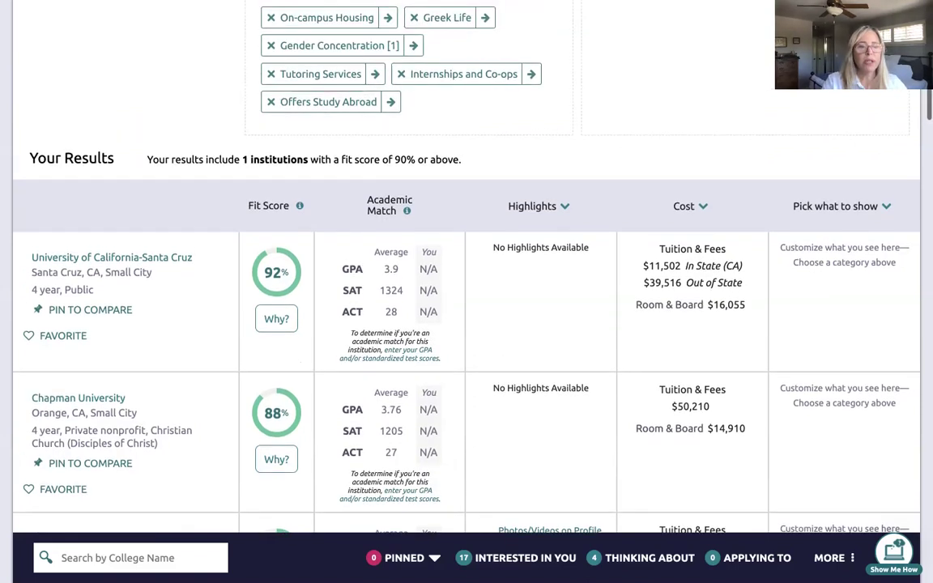
{"action": "scroll", "coordinate": [466, 324], "scroll_direction": "down", "scroll_amount": 5}
{"action": "scroll", "coordinate": [467, 324], "scroll_direction": "down", "scroll_amount": 3}
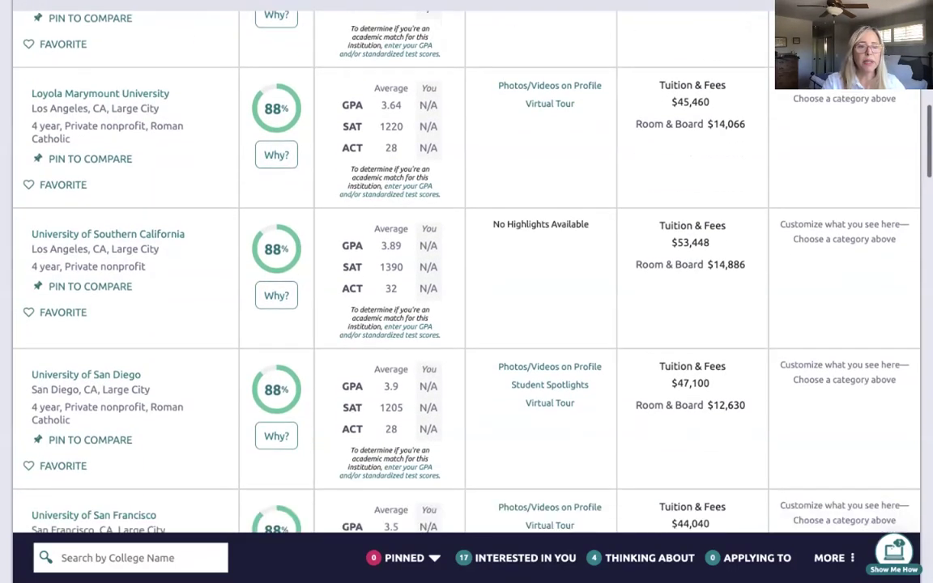
{"action": "scroll", "coordinate": [466, 275], "scroll_direction": "down", "scroll_amount": 2}
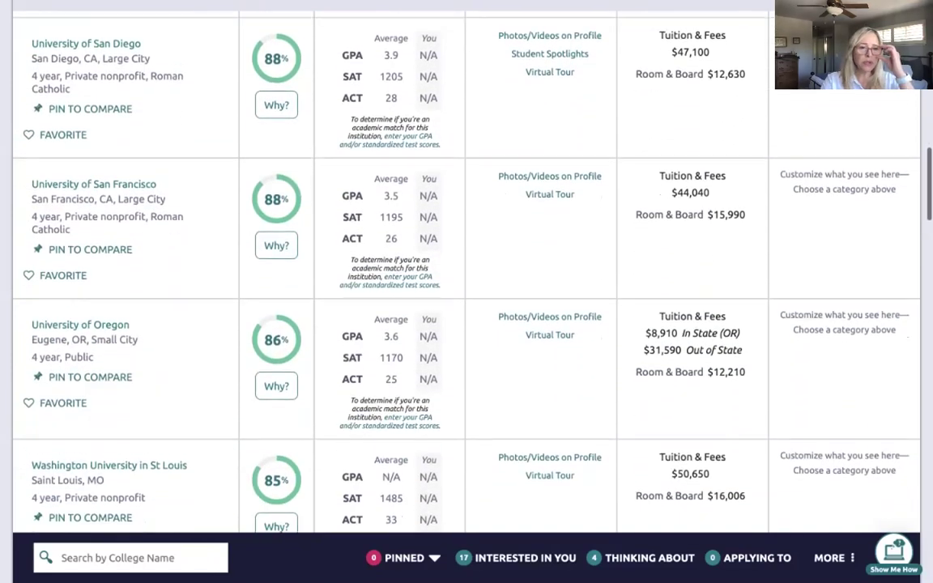
{"action": "scroll", "coordinate": [466, 275], "scroll_direction": "down", "scroll_amount": 1}
Open the fit score breakdown for Loyola Marymount University and examine which Must Have criteria match, closely match or don't match.
{"action": "scroll", "coordinate": [466, 276], "scroll_direction": "up", "scroll_amount": 5}
{"action": "scroll", "coordinate": [276, 270], "scroll_direction": "up", "scroll_amount": 2}
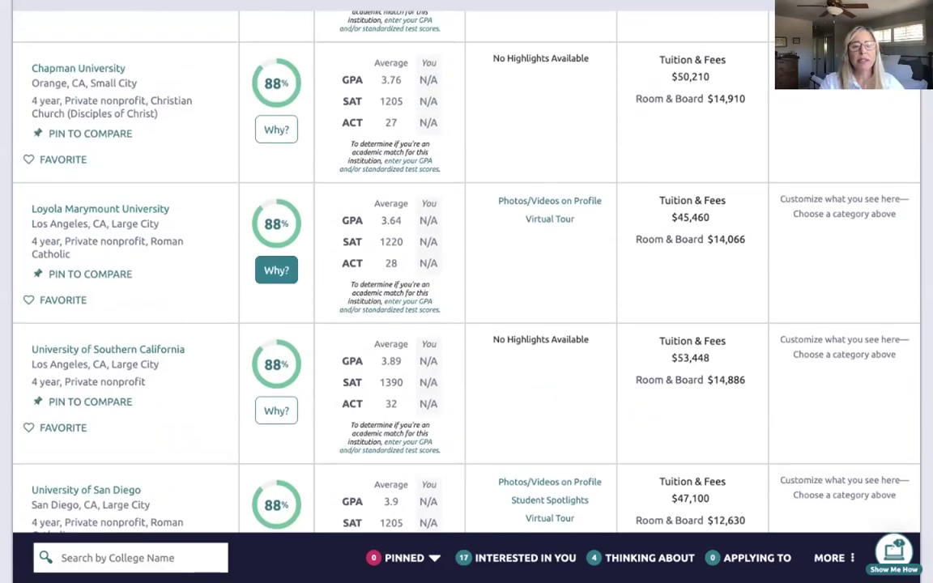
{"action": "left_click", "coordinate": [276, 270]}
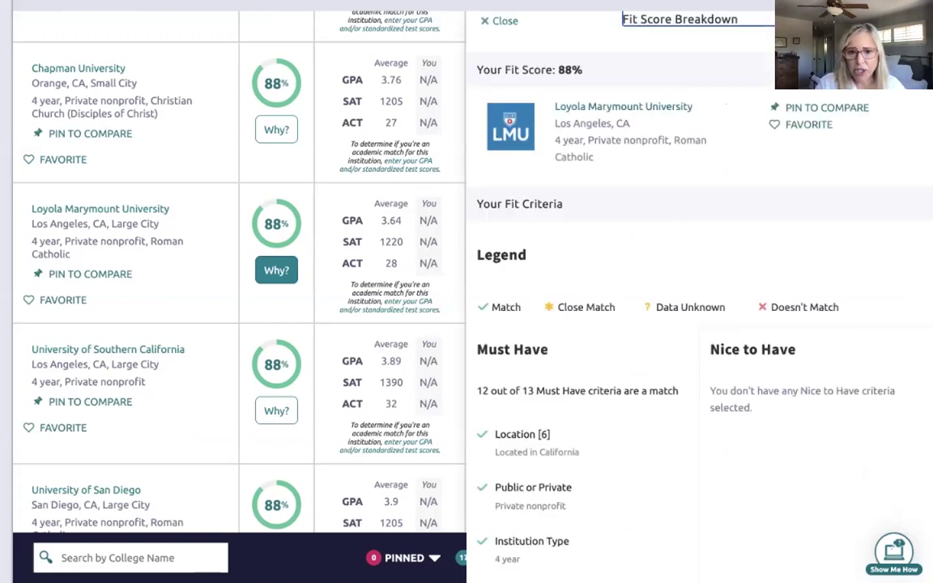
{"action": "scroll", "coordinate": [239, 271], "scroll_direction": "down", "scroll_amount": 1}
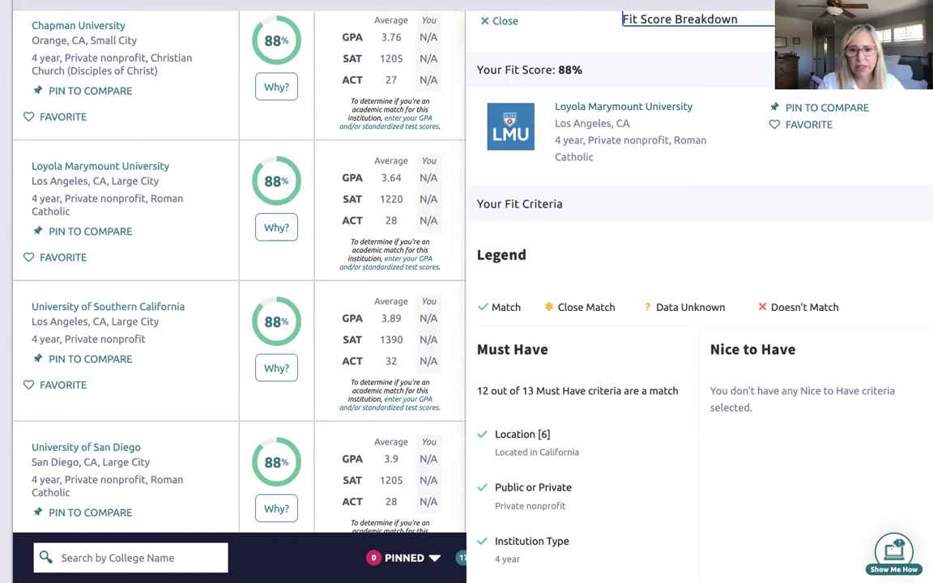
{"action": "scroll", "coordinate": [700, 324], "scroll_direction": "down", "scroll_amount": 1}
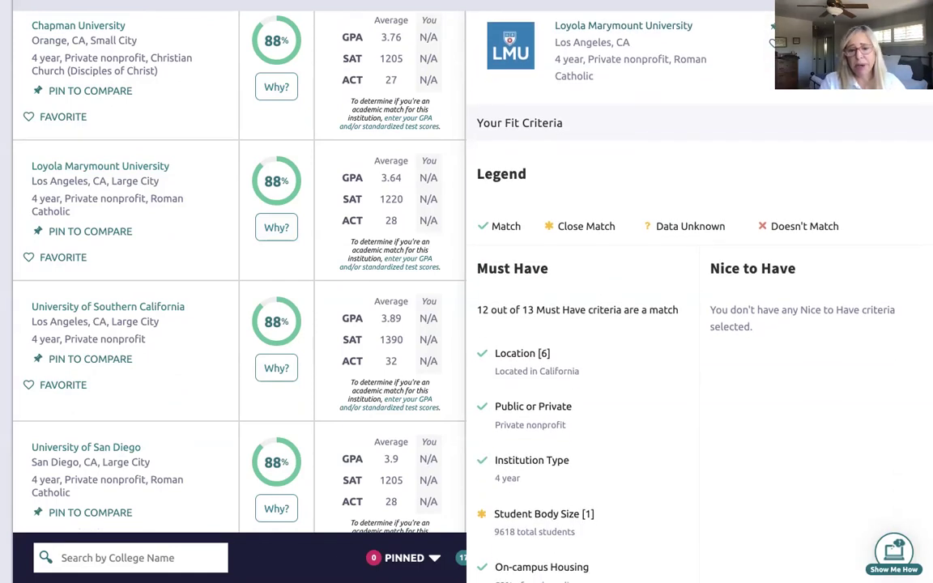
{"action": "scroll", "coordinate": [700, 324], "scroll_direction": "down", "scroll_amount": 1}
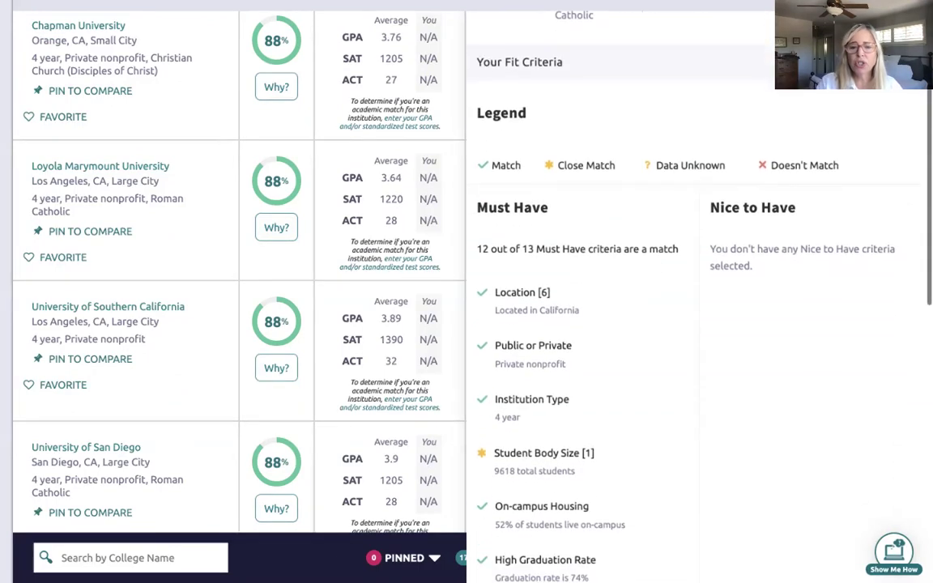
{"action": "scroll", "coordinate": [700, 324], "scroll_direction": "down", "scroll_amount": 1}
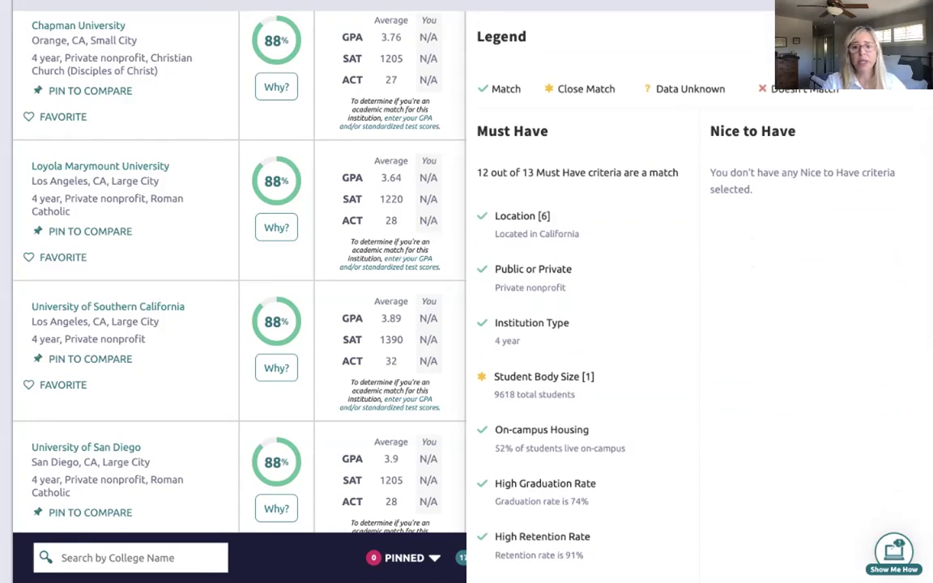
{"action": "scroll", "coordinate": [700, 324], "scroll_direction": "down", "scroll_amount": 2}
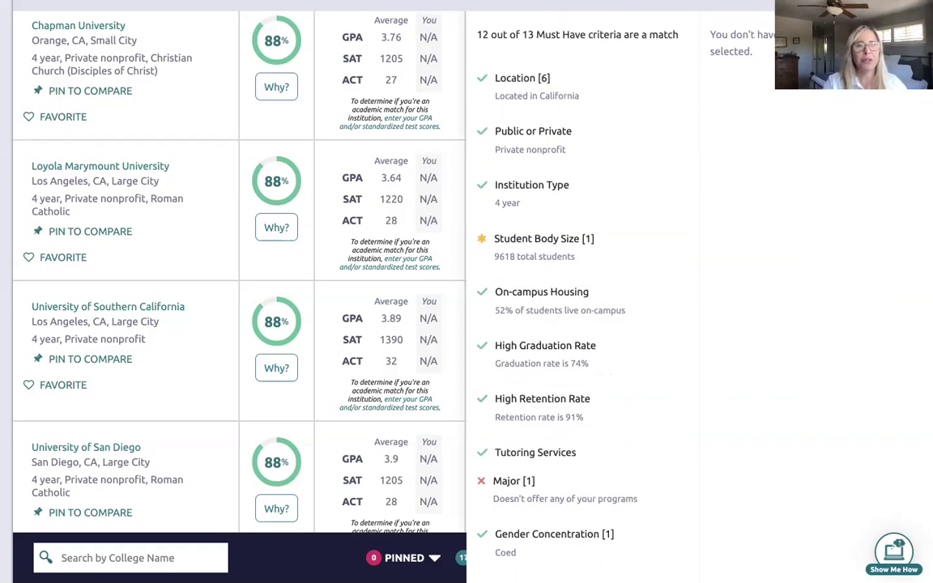
{"action": "scroll", "coordinate": [700, 323], "scroll_direction": "down", "scroll_amount": 2}
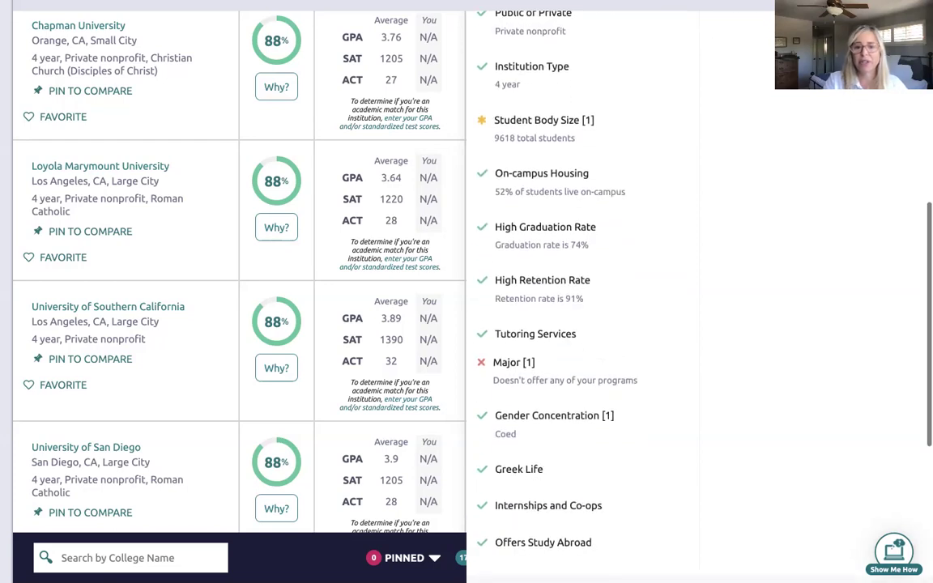
{"action": "scroll", "coordinate": [699, 324], "scroll_direction": "up", "scroll_amount": 8}
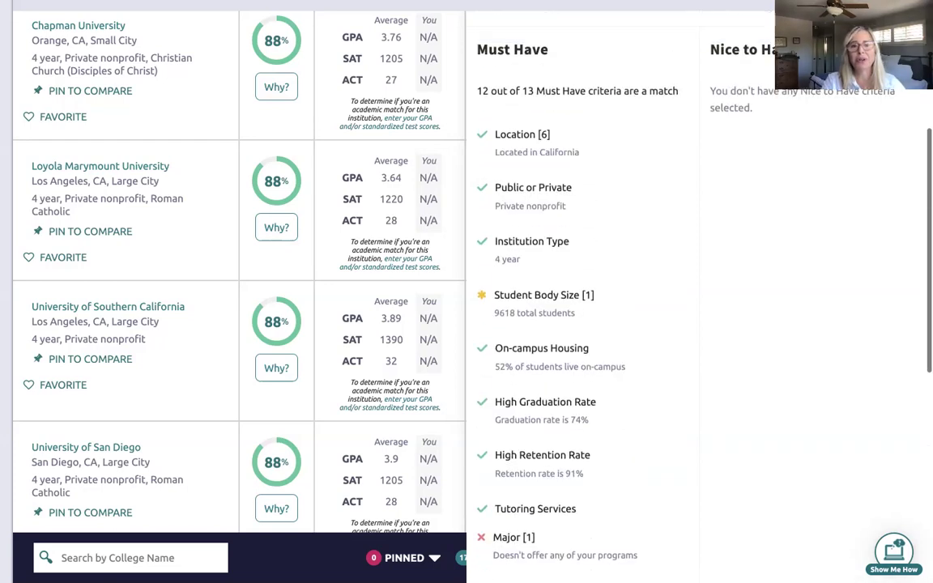
{"action": "scroll", "coordinate": [239, 324], "scroll_direction": "up", "scroll_amount": 6}
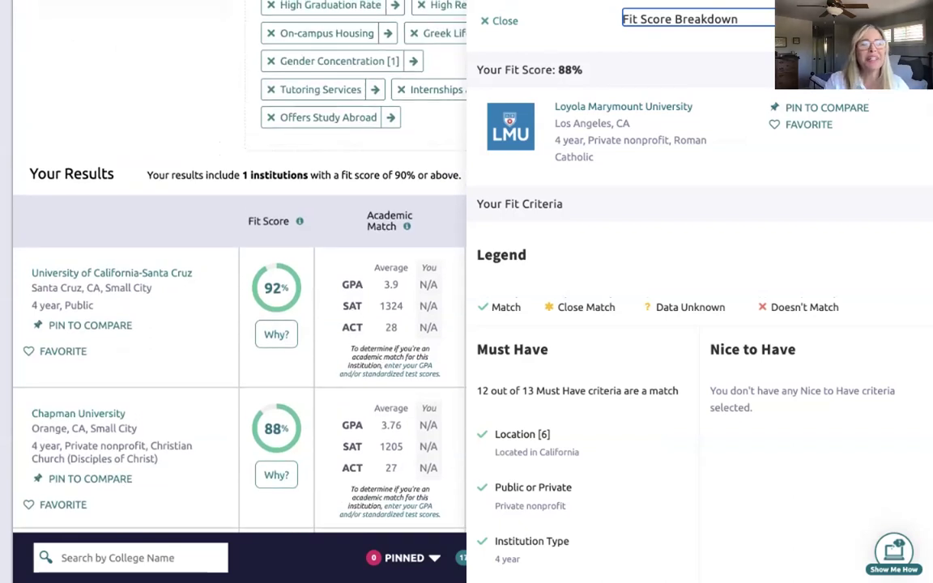
Open the fit score breakdown for the University of Southern California and examine how it meets each Must Have criterion.
{"action": "scroll", "coordinate": [239, 324], "scroll_direction": "down", "scroll_amount": 1}
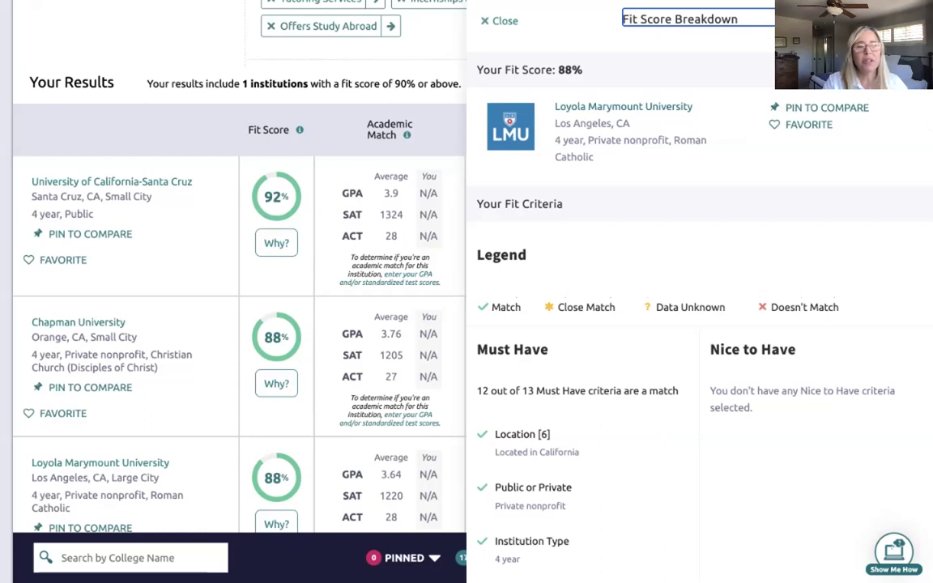
{"action": "scroll", "coordinate": [239, 324], "scroll_direction": "down", "scroll_amount": 2}
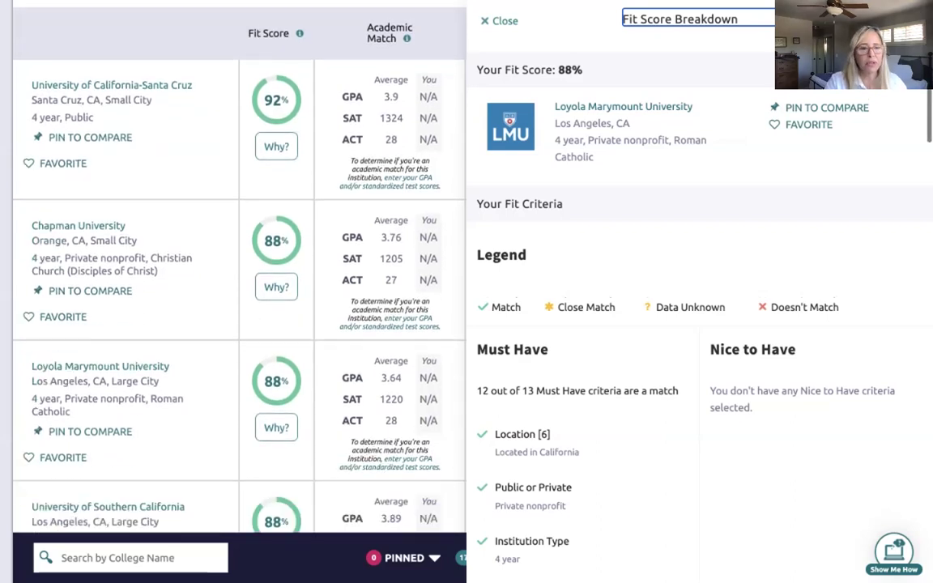
{"action": "scroll", "coordinate": [276, 454], "scroll_direction": "down", "scroll_amount": 1}
{"action": "left_click", "coordinate": [276, 444]}
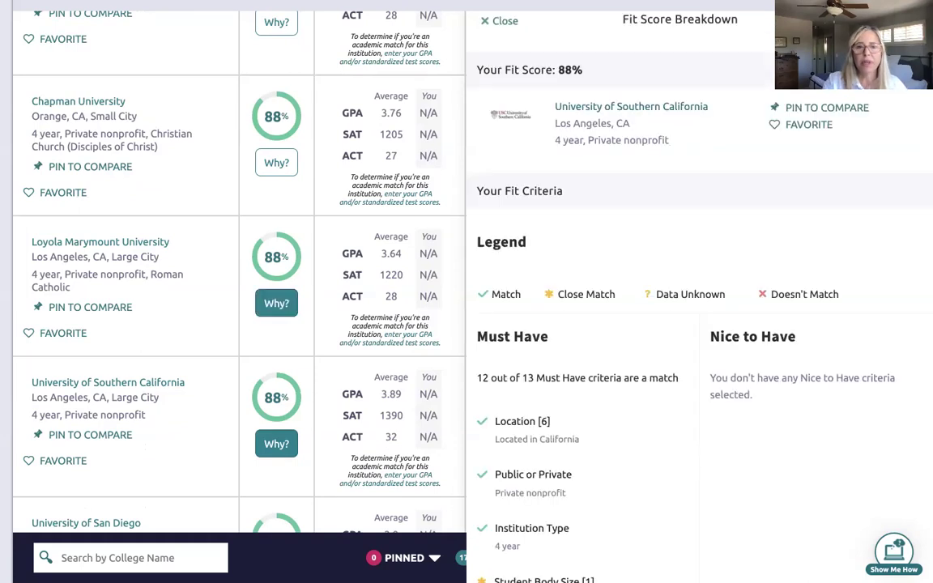
{"action": "scroll", "coordinate": [699, 323], "scroll_direction": "down", "scroll_amount": 3}
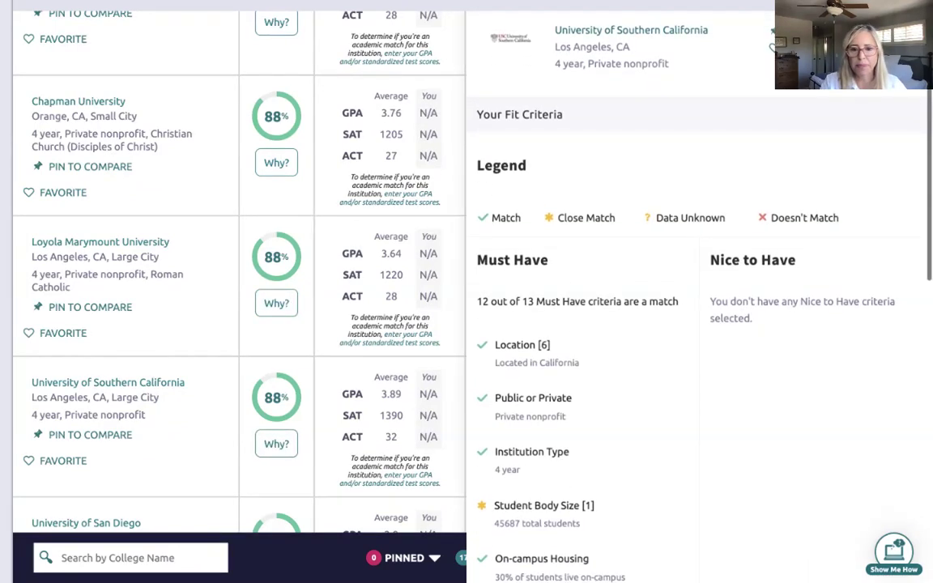
{"action": "scroll", "coordinate": [698, 324], "scroll_direction": "down", "scroll_amount": 5}
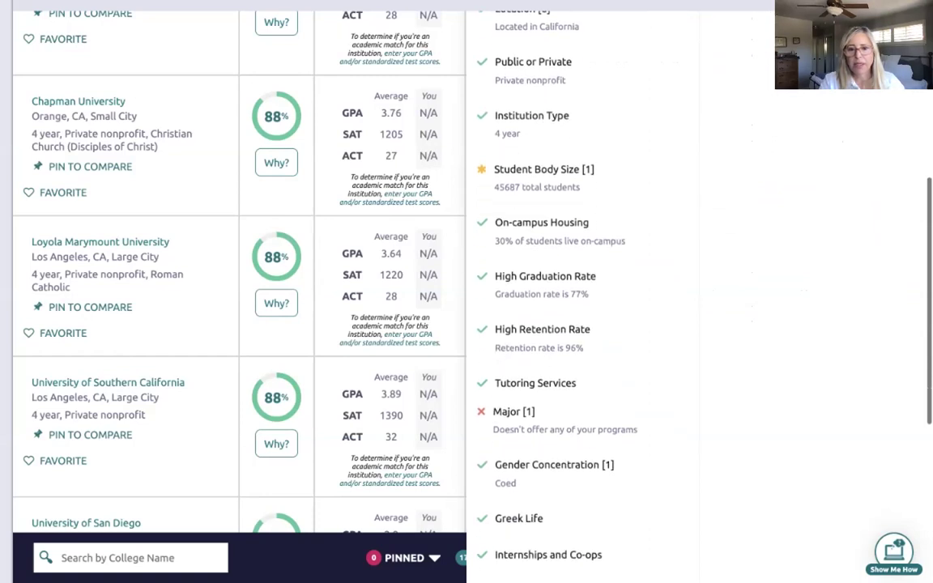
Open the fit score breakdown for the University of San Diego and check its match on each Must Have criterion.
{"action": "scroll", "coordinate": [276, 444], "scroll_direction": "down", "scroll_amount": 2}
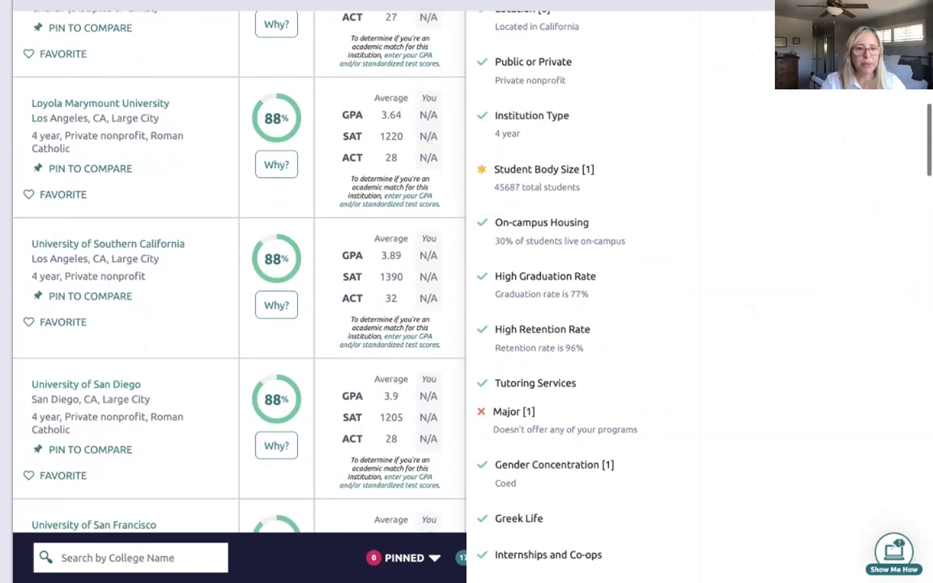
{"action": "left_click", "coordinate": [276, 444]}
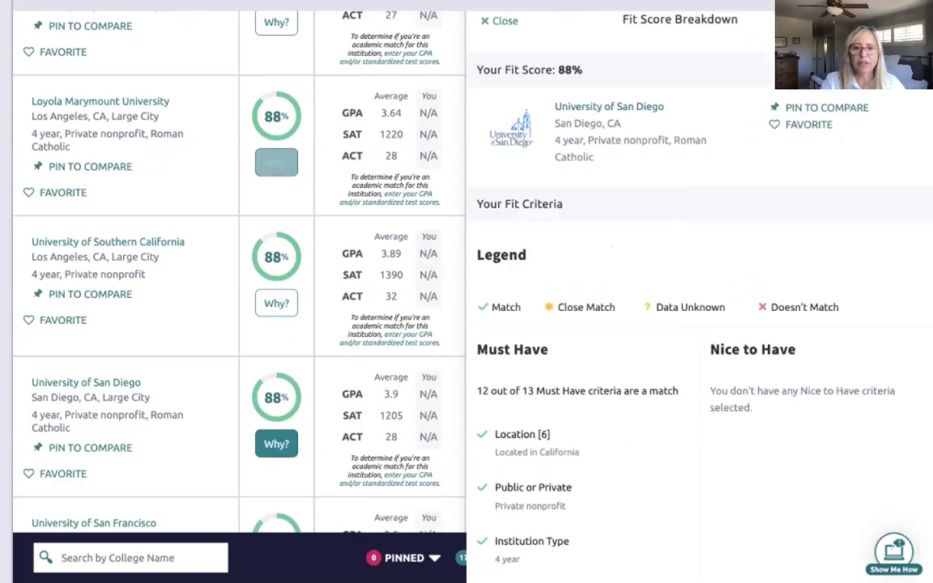
{"action": "scroll", "coordinate": [698, 324], "scroll_direction": "down", "scroll_amount": 4}
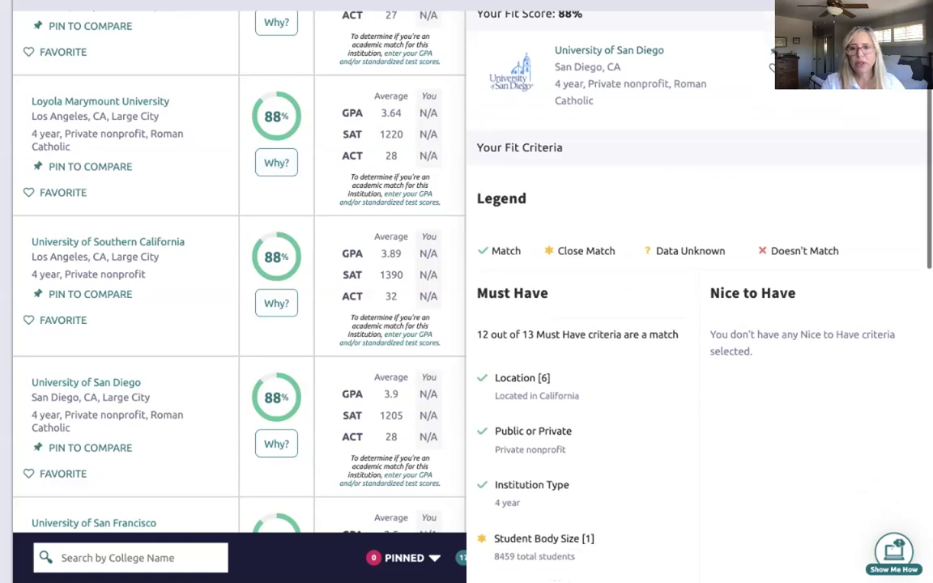
{"action": "scroll", "coordinate": [699, 324], "scroll_direction": "down", "scroll_amount": 3}
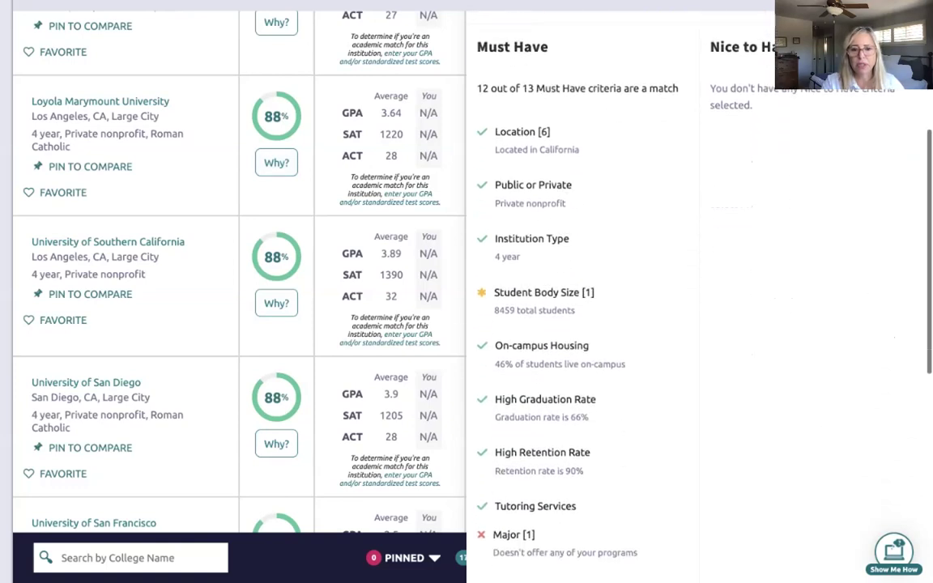
Examine the remaining Must Have criteria and the Academic Match score ranges in the University of San Diego's fit score breakdown.
{"action": "scroll", "coordinate": [698, 324], "scroll_direction": "down", "scroll_amount": 6}
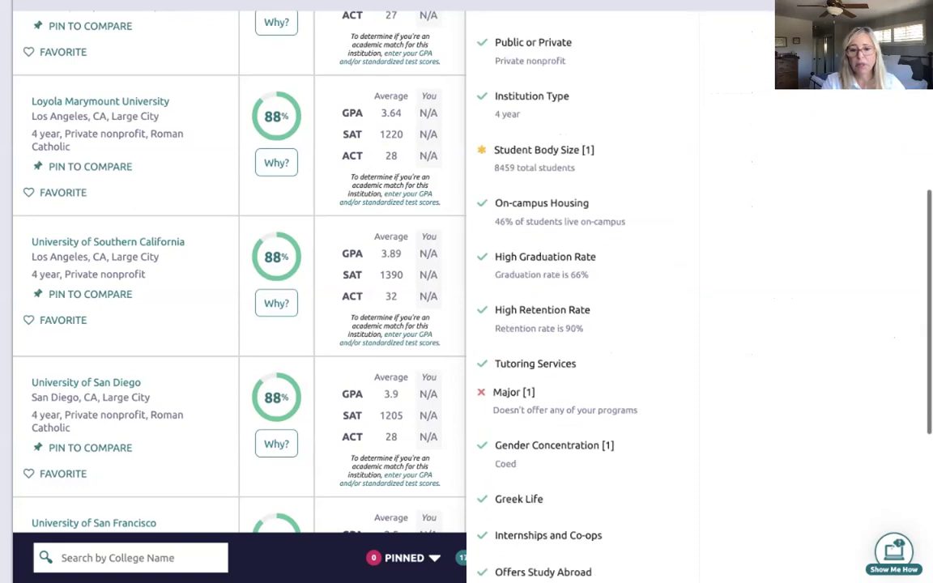
{"action": "scroll", "coordinate": [699, 323], "scroll_direction": "down", "scroll_amount": 3}
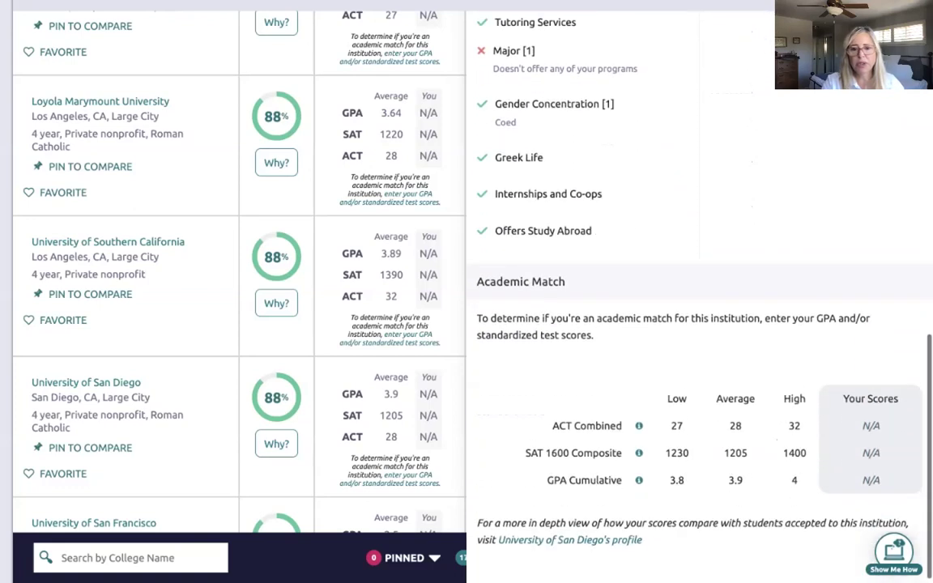
{"action": "scroll", "coordinate": [699, 324], "scroll_direction": "up", "scroll_amount": 6}
{"action": "scroll", "coordinate": [698, 324], "scroll_direction": "up", "scroll_amount": 5}
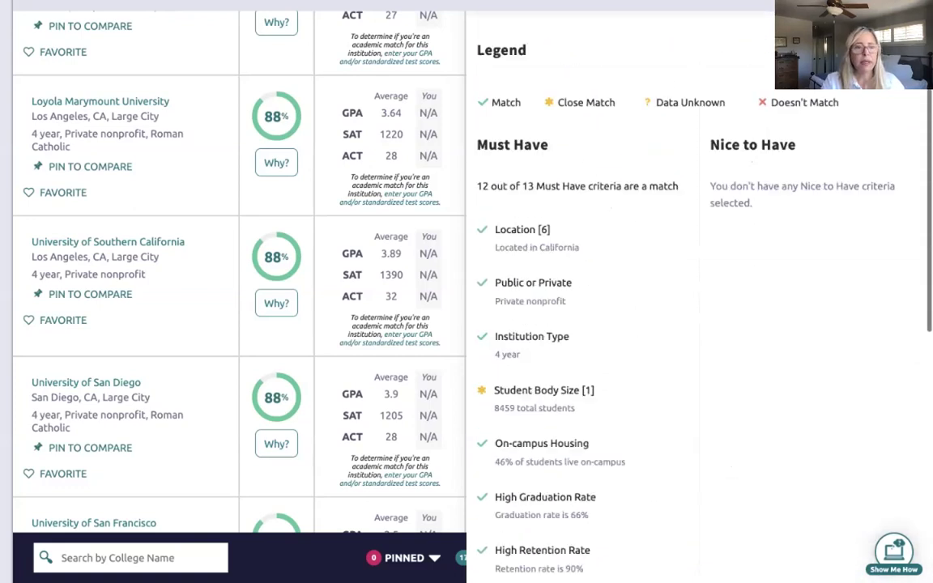
{"action": "scroll", "coordinate": [239, 276], "scroll_direction": "up", "scroll_amount": 1}
Open the fit score breakdown for University of California-Santa Cruz and examine which Must Have criteria match, closely match or don't match.
{"action": "scroll", "coordinate": [239, 276], "scroll_direction": "down", "scroll_amount": 5}
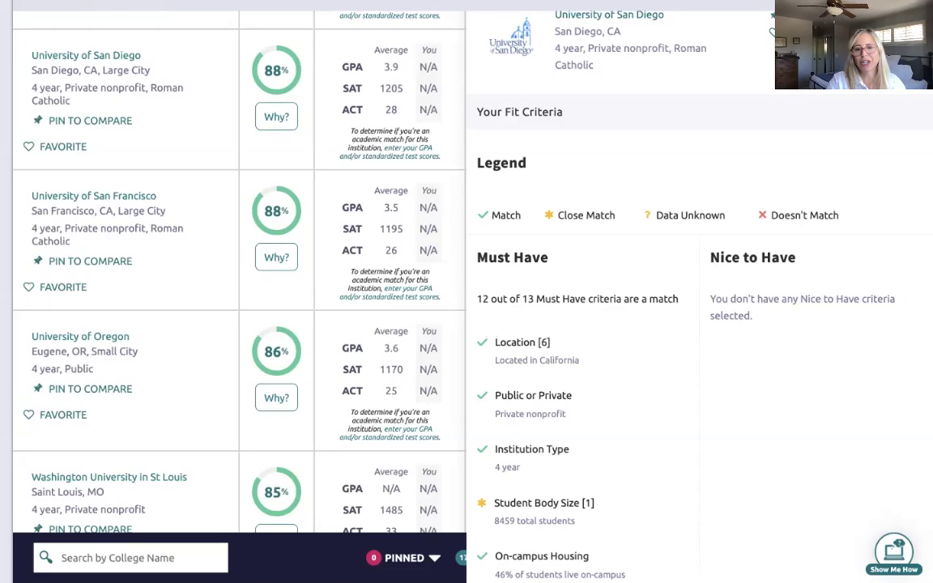
{"action": "scroll", "coordinate": [239, 276], "scroll_direction": "down", "scroll_amount": 1}
{"action": "scroll", "coordinate": [239, 275], "scroll_direction": "up", "scroll_amount": 2}
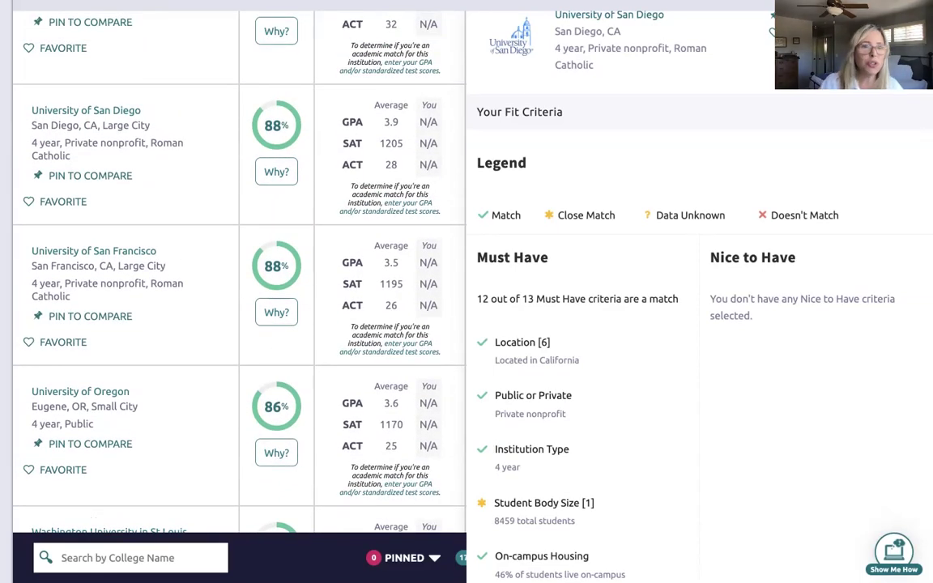
{"action": "scroll", "coordinate": [239, 275], "scroll_direction": "up", "scroll_amount": 8}
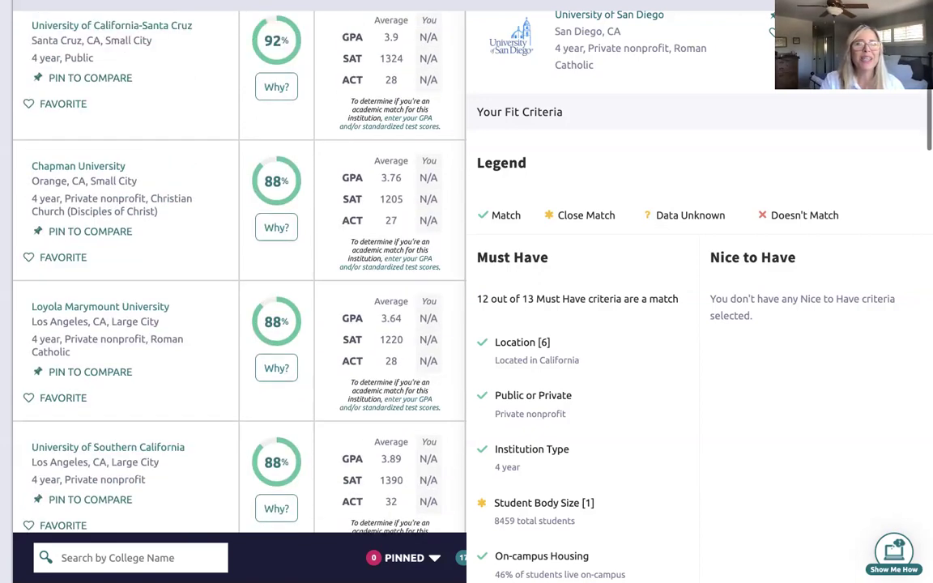
{"action": "scroll", "coordinate": [276, 450], "scroll_direction": "up", "scroll_amount": 2}
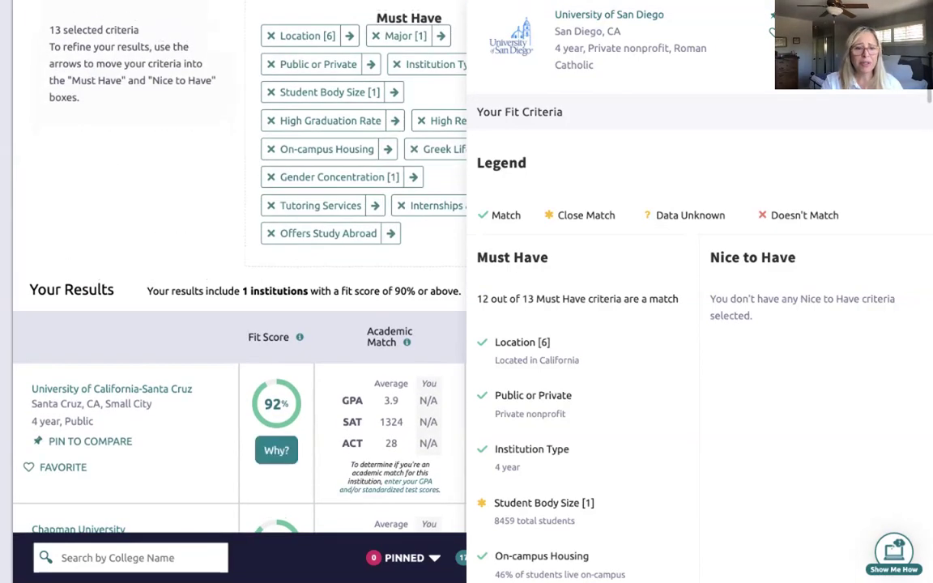
{"action": "left_click", "coordinate": [276, 450]}
{"action": "scroll", "coordinate": [276, 292], "scroll_direction": "down", "scroll_amount": 5}
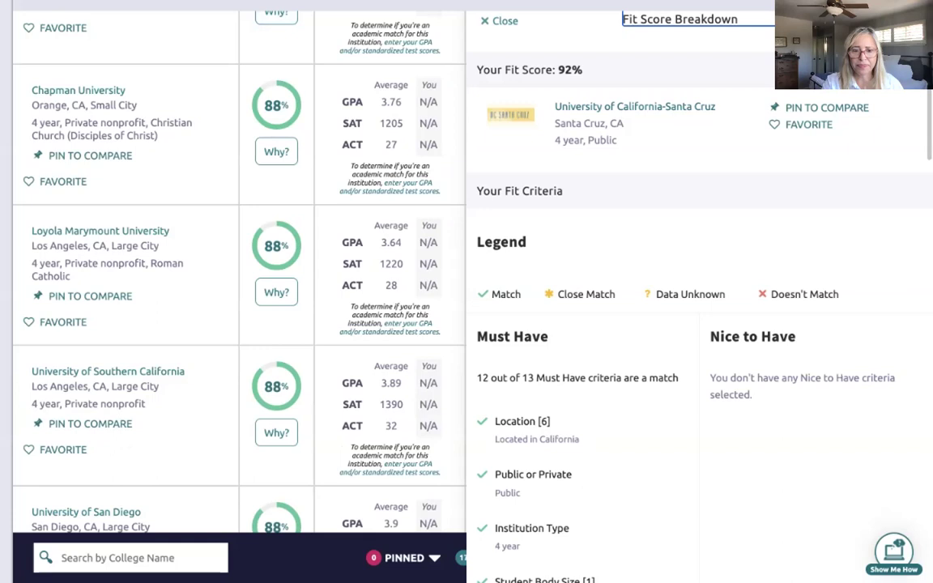
{"action": "scroll", "coordinate": [628, 24], "scroll_direction": "down", "scroll_amount": 3}
{"action": "scroll", "coordinate": [616, 324], "scroll_direction": "down", "scroll_amount": 5}
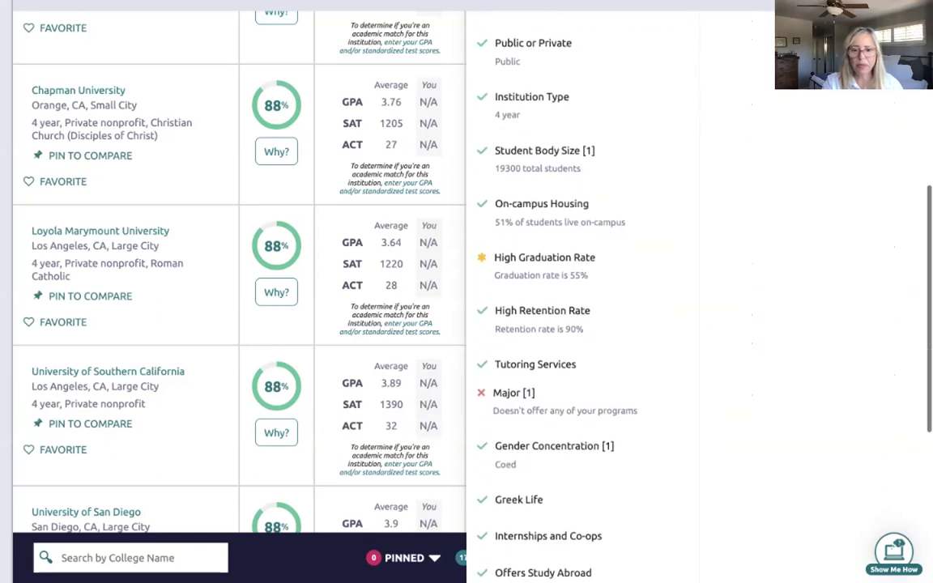
{"action": "scroll", "coordinate": [615, 324], "scroll_direction": "up", "scroll_amount": 8}
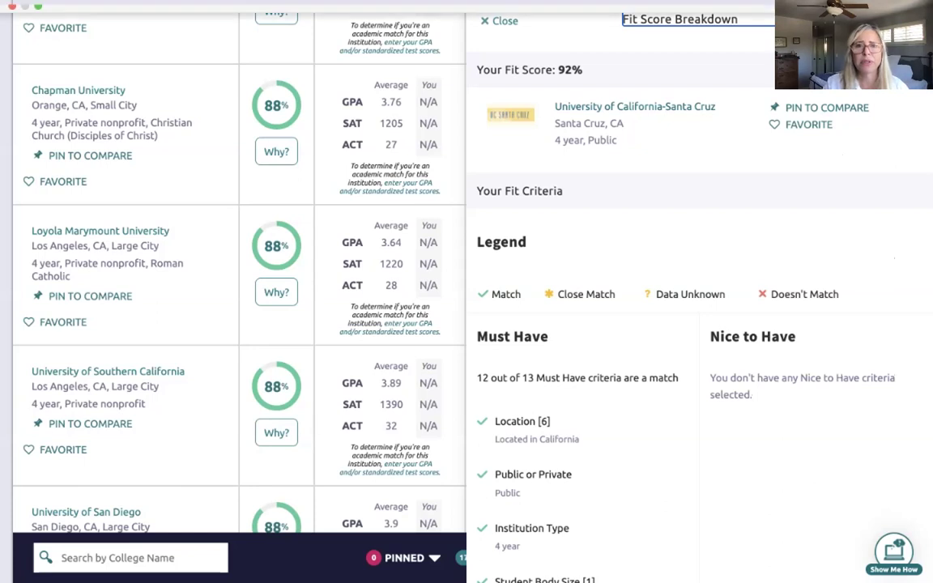
{"action": "scroll", "coordinate": [234, 308], "scroll_direction": "down", "scroll_amount": 2}
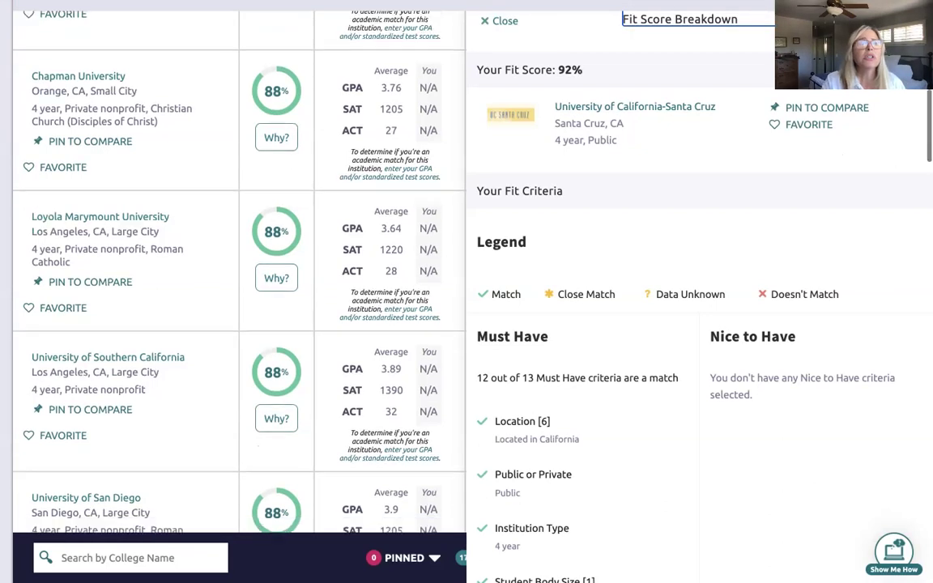
Open the University of California-Santa Cruz profile and review its overview, including Quick Facts, the applicant score comparison and admissions contact section.
{"action": "scroll", "coordinate": [235, 308], "scroll_direction": "up", "scroll_amount": 10}
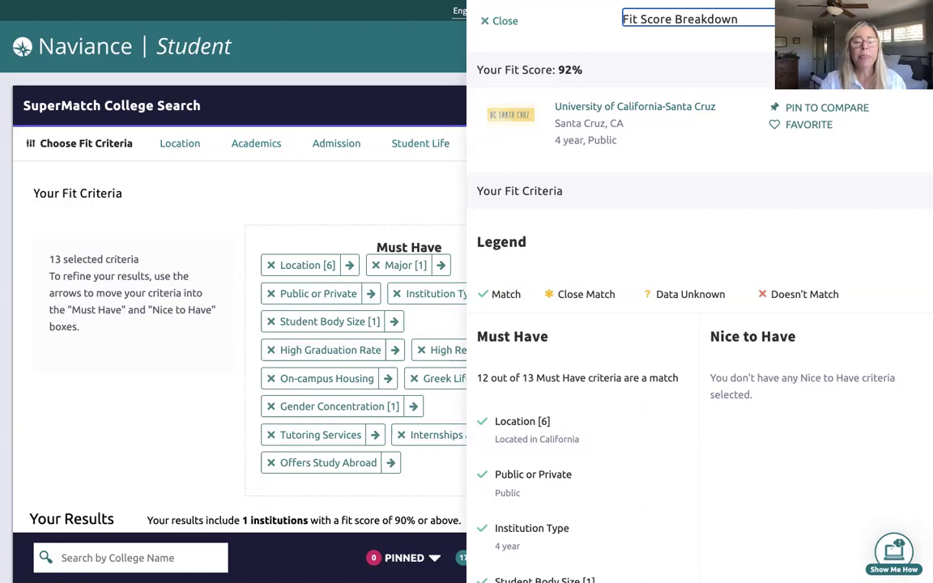
{"action": "scroll", "coordinate": [234, 324], "scroll_direction": "down", "scroll_amount": 5}
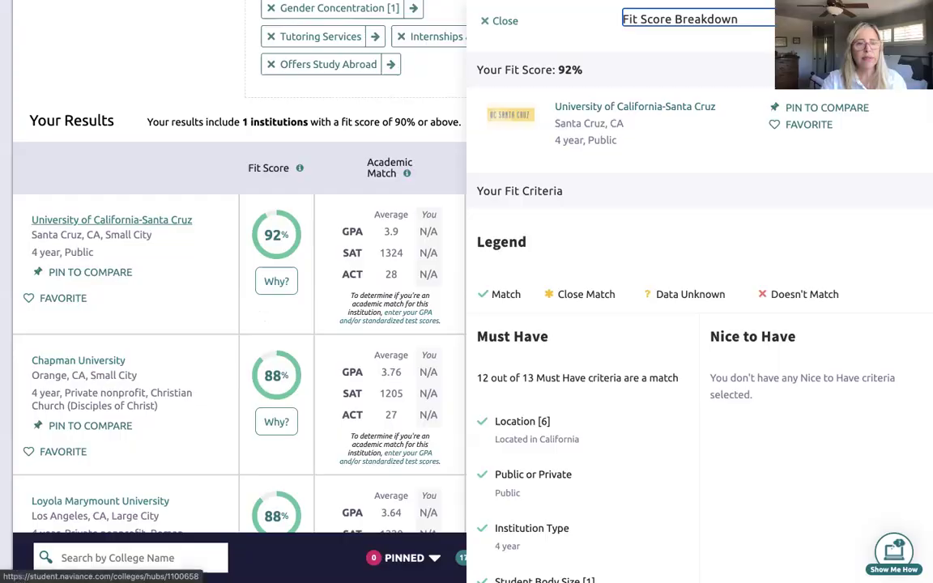
{"action": "left_click", "coordinate": [111, 220]}
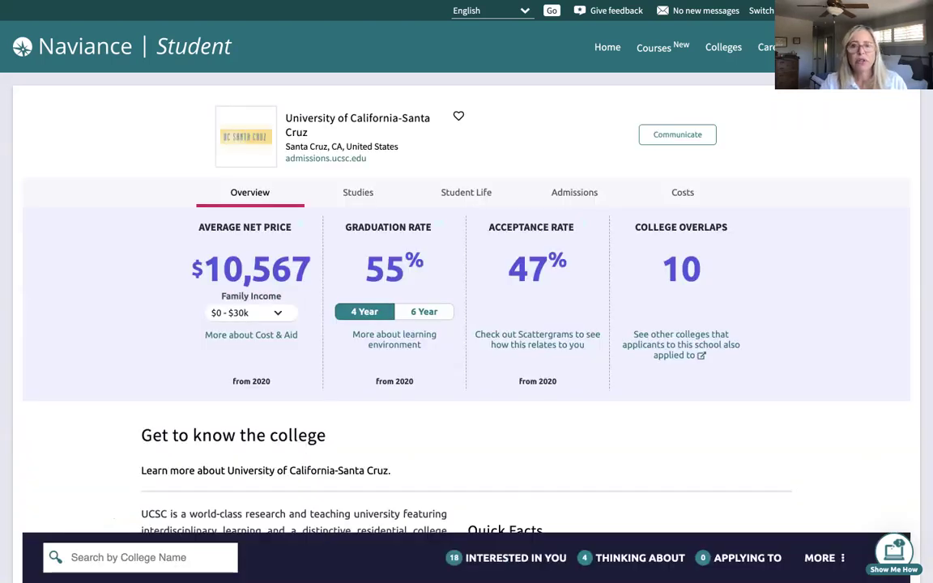
{"action": "scroll", "coordinate": [466, 324], "scroll_direction": "down", "scroll_amount": 3}
{"action": "scroll", "coordinate": [466, 324], "scroll_direction": "down", "scroll_amount": 3}
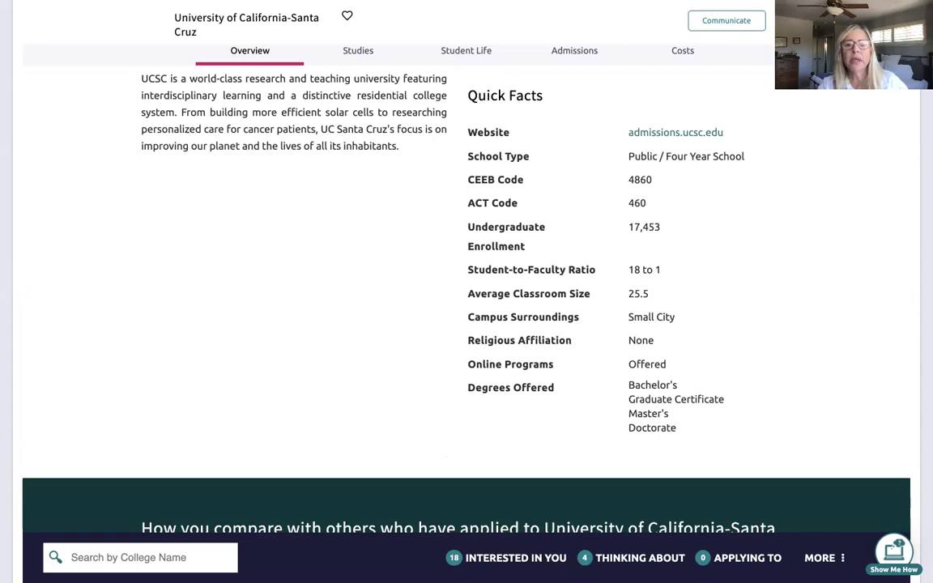
{"action": "scroll", "coordinate": [466, 308], "scroll_direction": "down", "scroll_amount": 5}
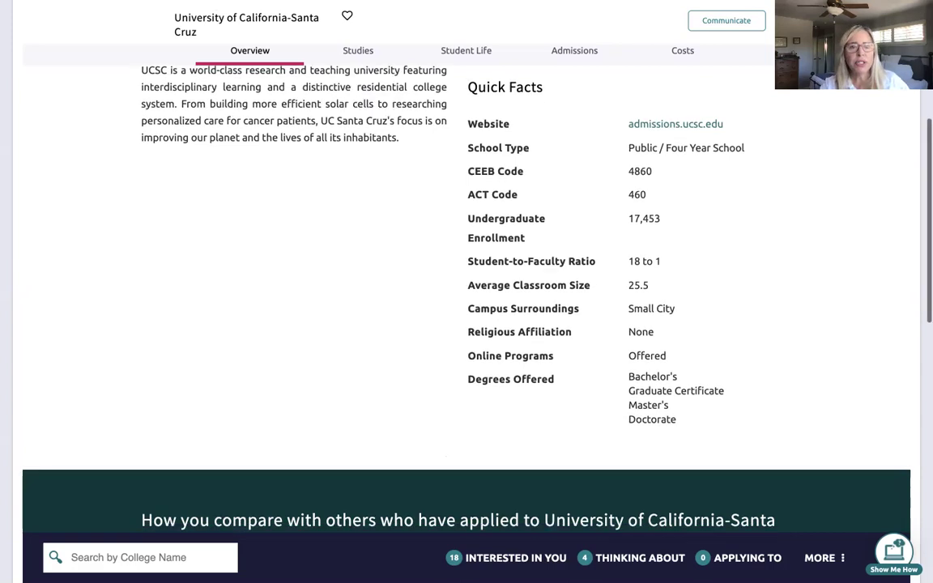
{"action": "scroll", "coordinate": [466, 308], "scroll_direction": "down", "scroll_amount": 5}
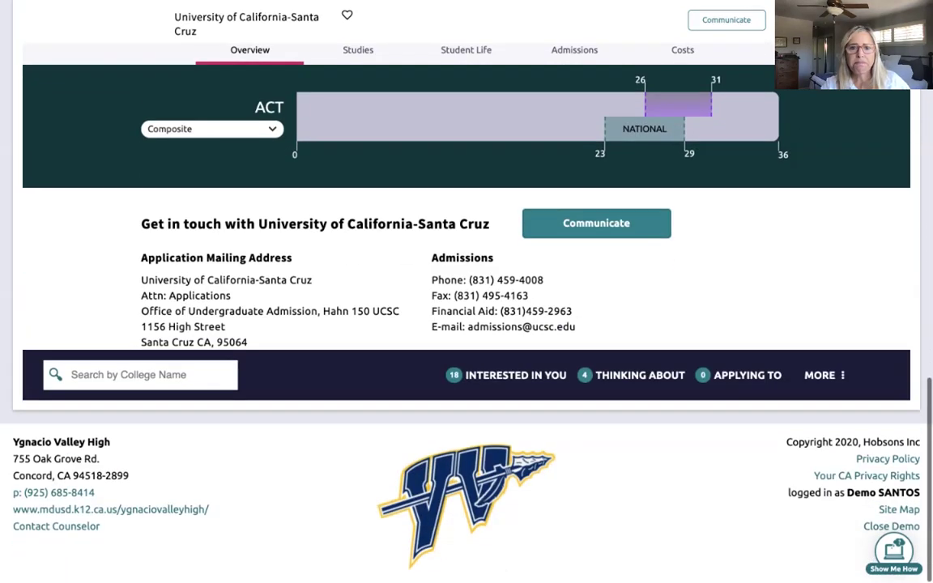
Add University of California-Santa Cruz to Colleges I'm Thinking About from its profile.
{"action": "scroll", "coordinate": [467, 308], "scroll_direction": "up", "scroll_amount": 15}
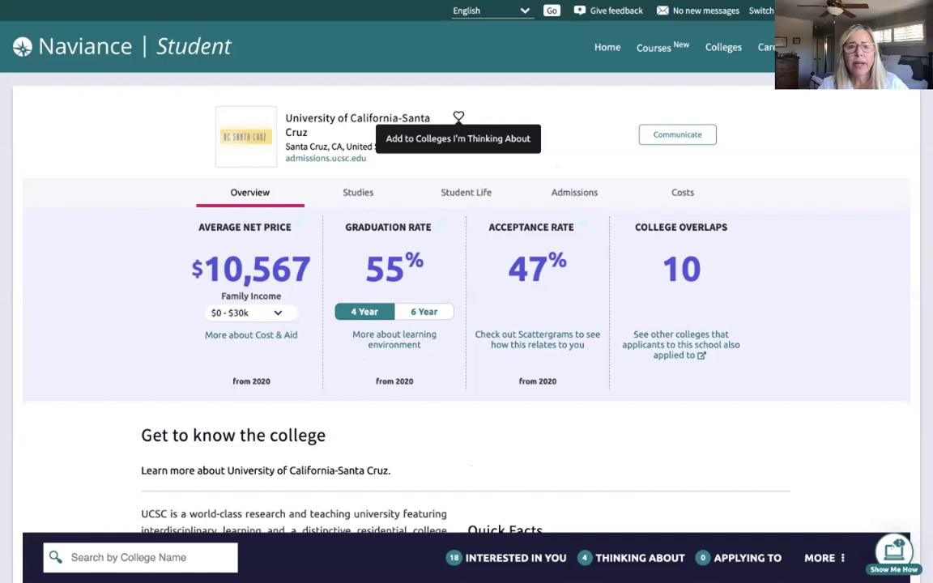
{"action": "left_click", "coordinate": [458, 117]}
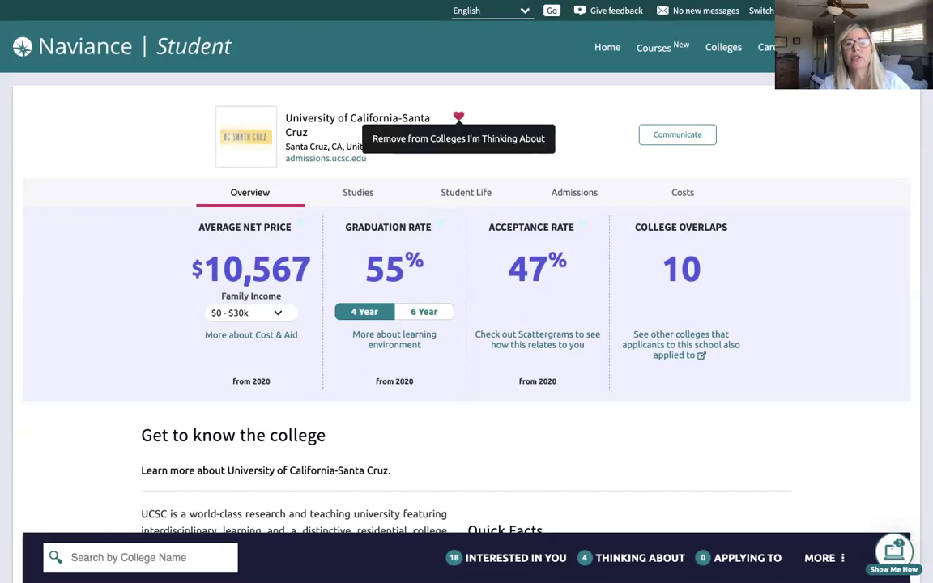